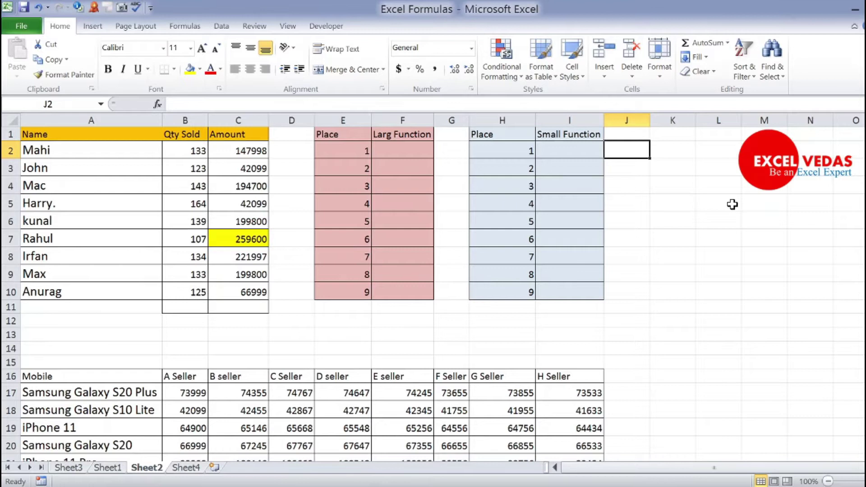
Examine the Name, Qty Sold and Amount data in A1:C10, focusing on the amounts in C2:C10.
key(Left)
key(Left)
key(Left)
key(Left)
key(Up)
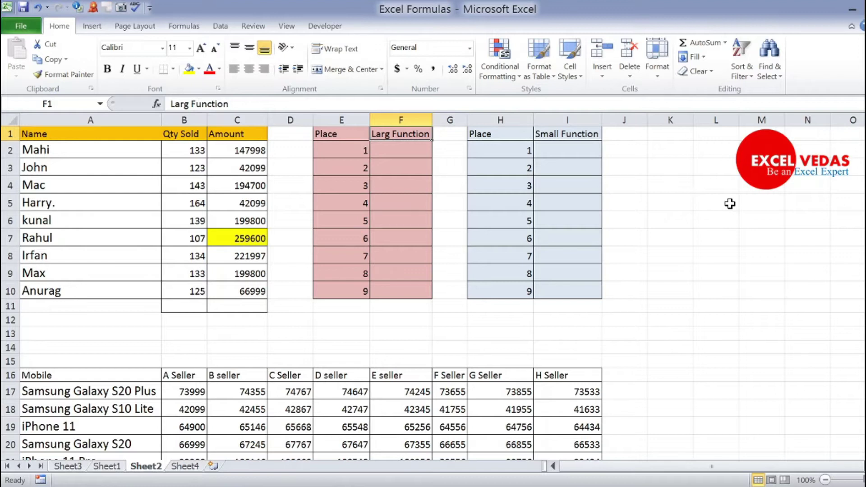
key(Return)
drag(100, 133, 240, 291)
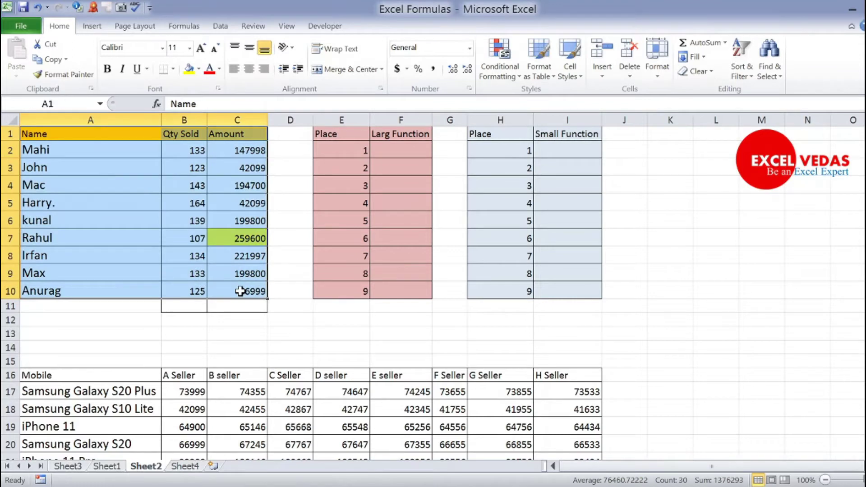
click(78, 134)
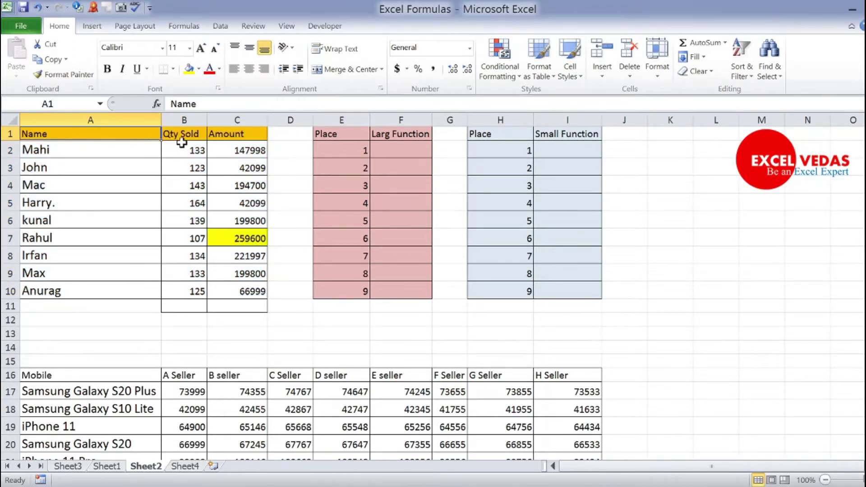
click(242, 149)
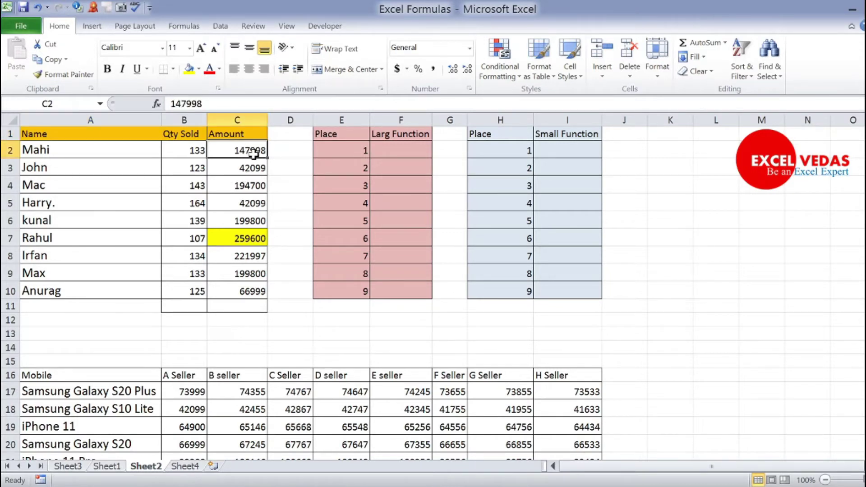
click(80, 154)
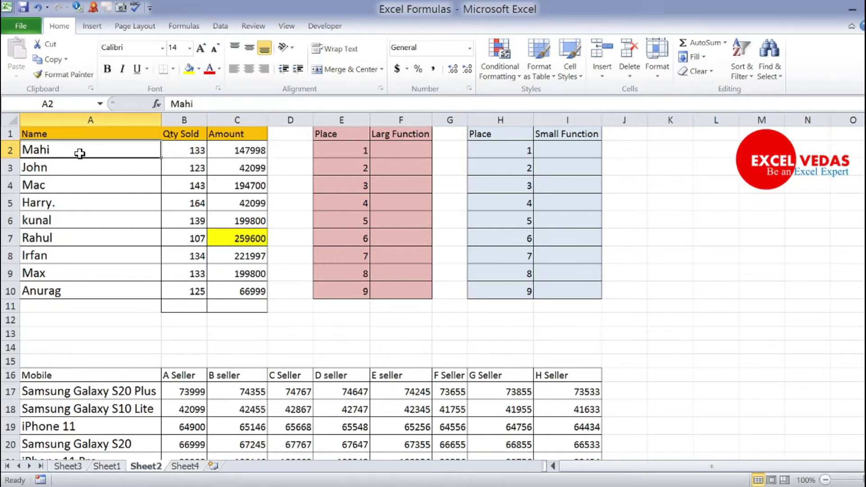
click(186, 150)
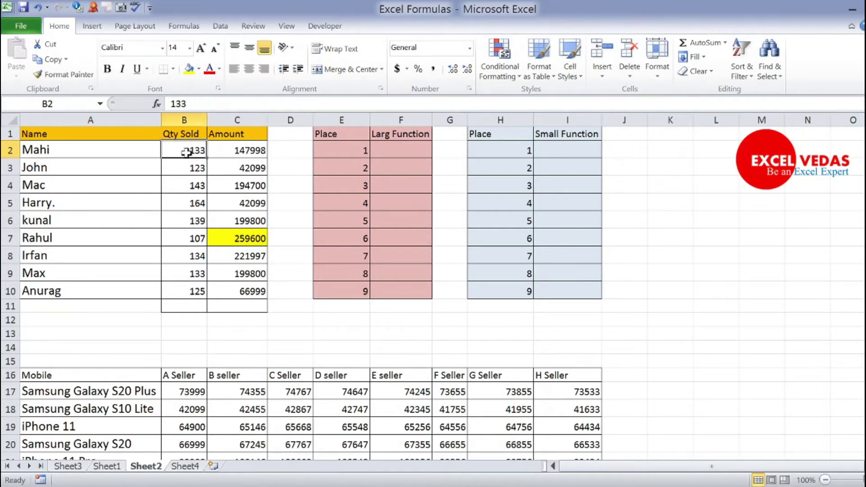
click(240, 151)
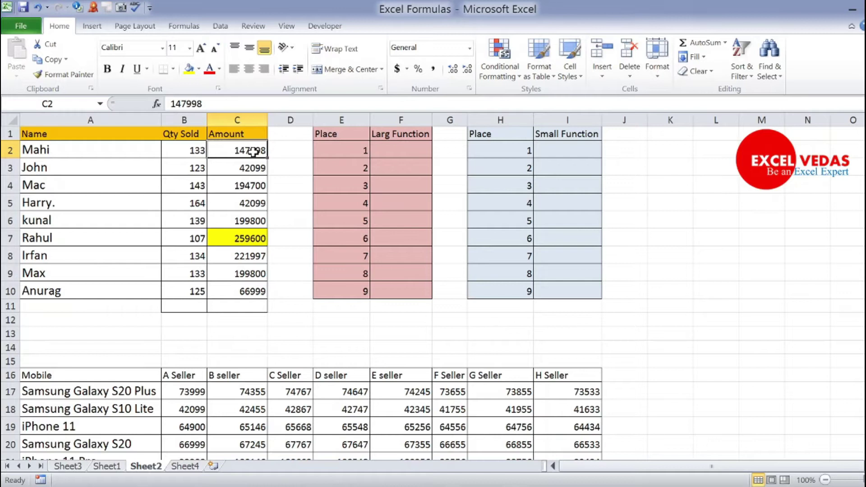
drag(253, 152, 252, 289)
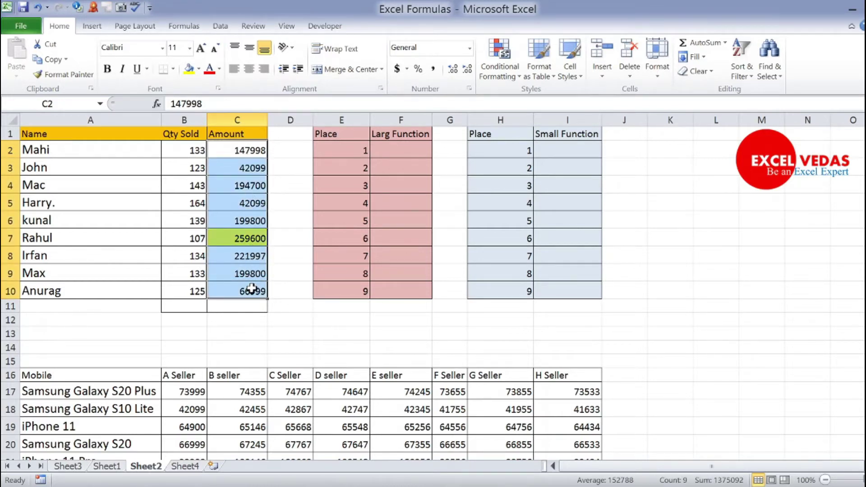
click(277, 196)
drag(225, 156, 232, 289)
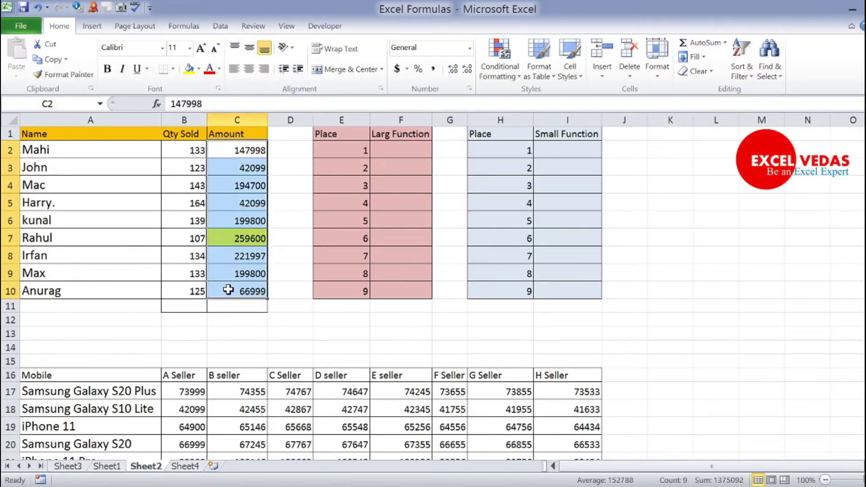
click(278, 248)
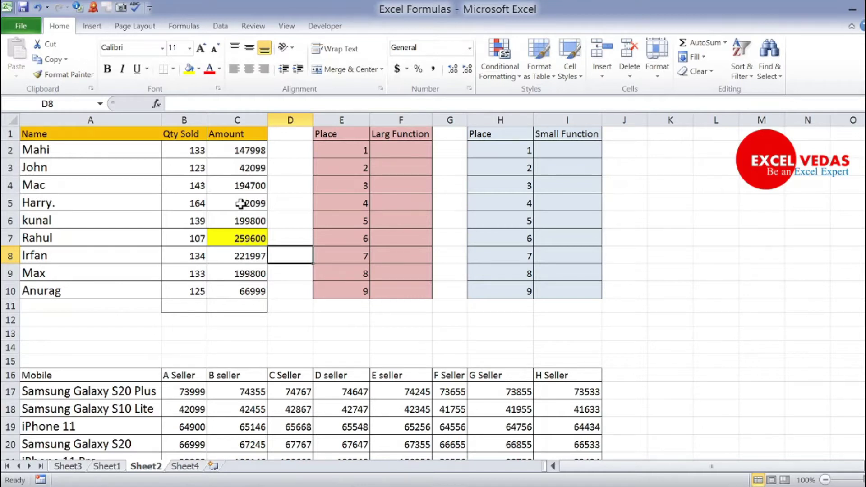
Enter =LARGE(C2:C10,1) in F2 for the largest amount and compare it with the Amount column.
key(Up)
key(Up)
key(Up)
key(Up)
key(Up)
key(Up)
key(Up)
key(Right)
key(Right)
key(Down)
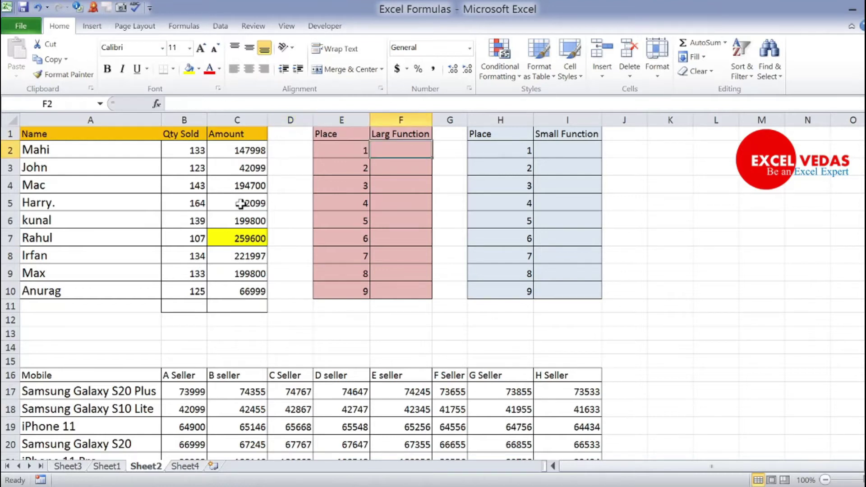
text(=)
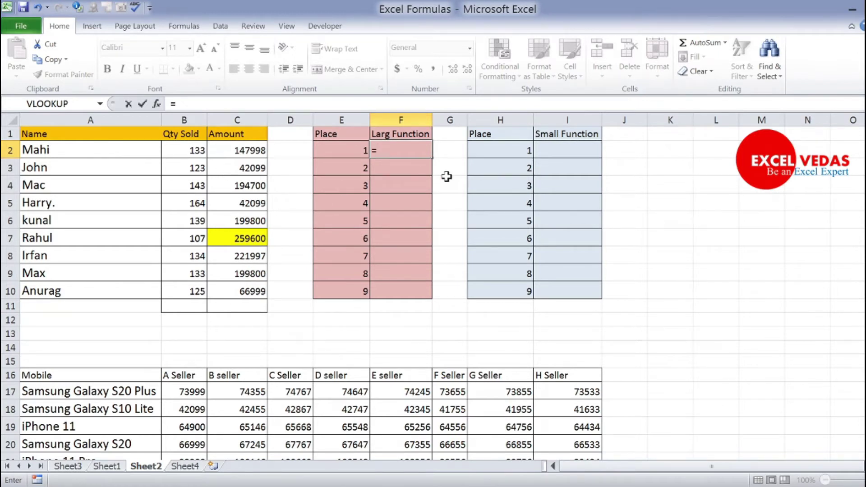
text(la)
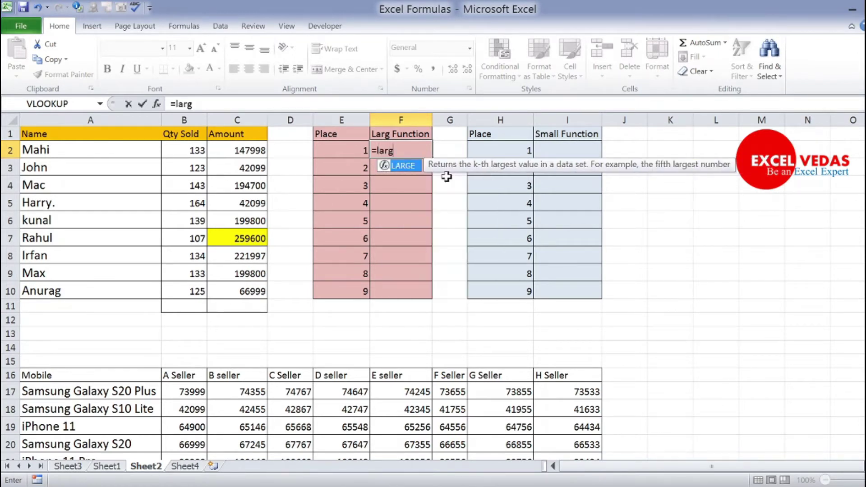
text(rg)
key(Tab)
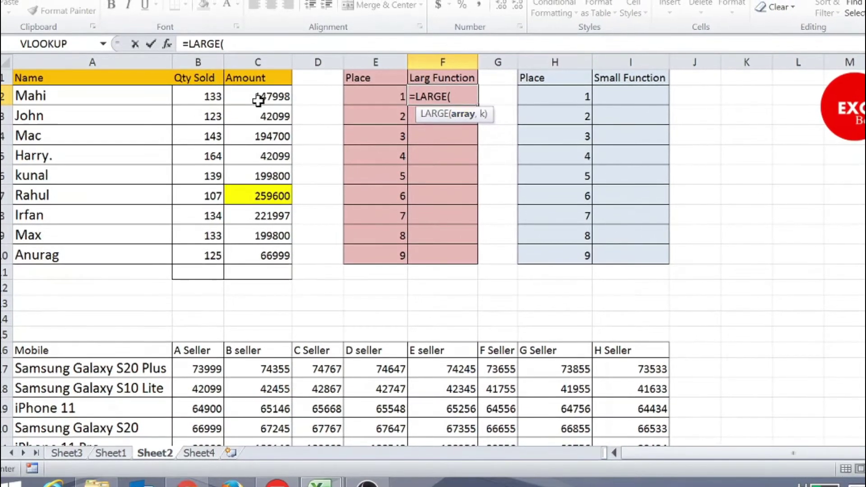
drag(258, 101, 257, 260)
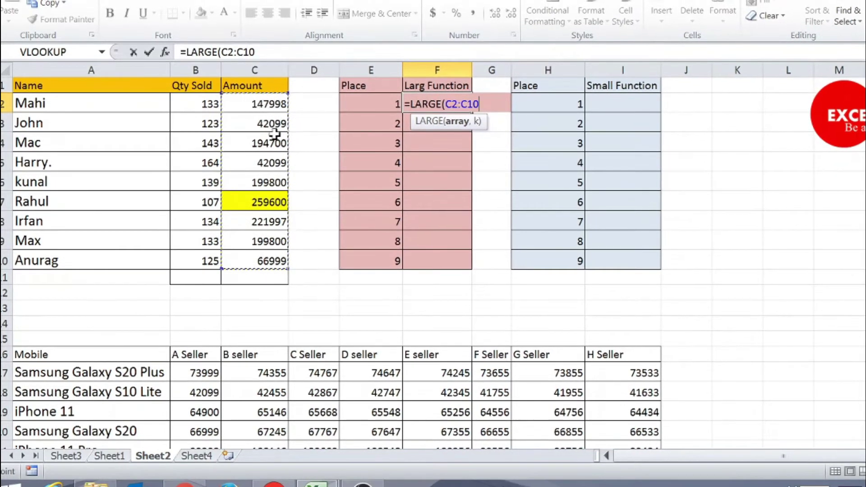
text(,)
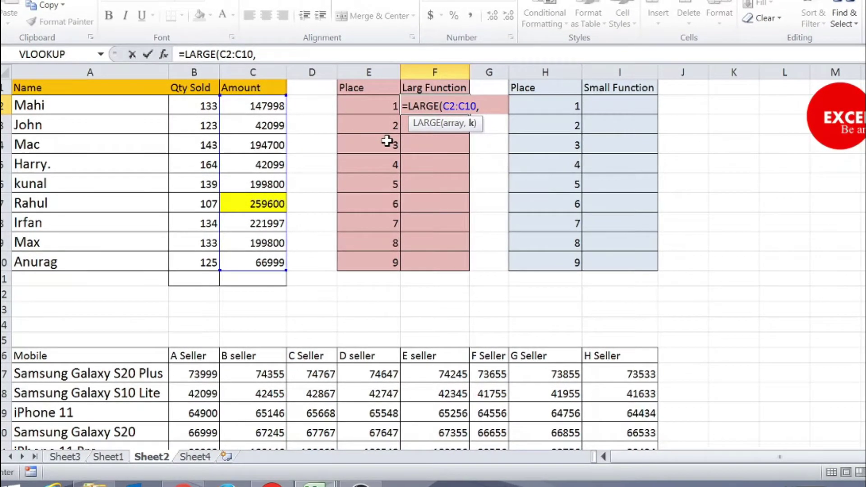
text(1)
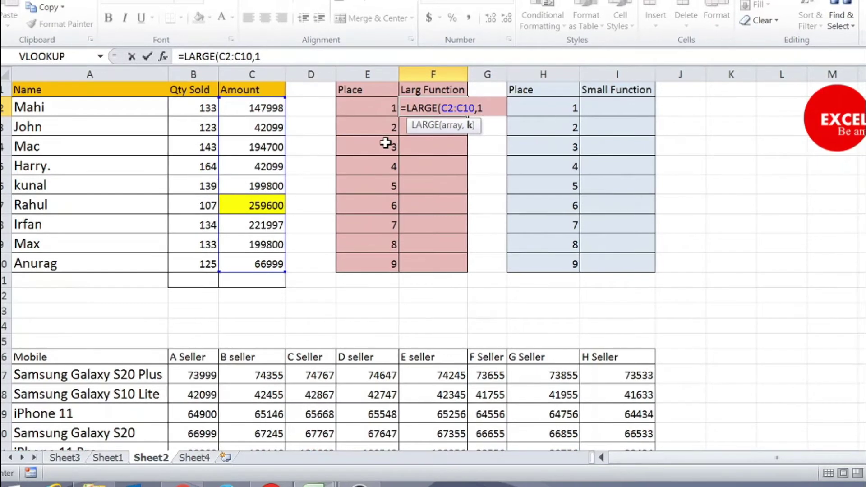
key(BackSpace)
text(2)
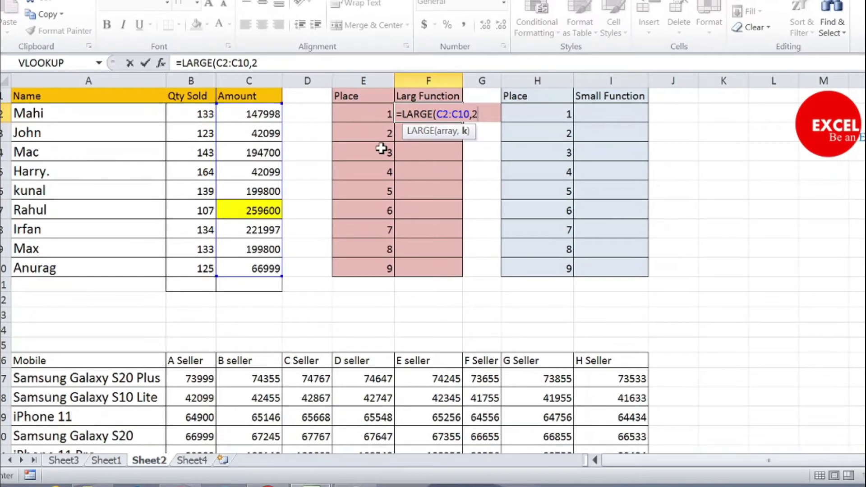
key(BackSpace)
text(1)
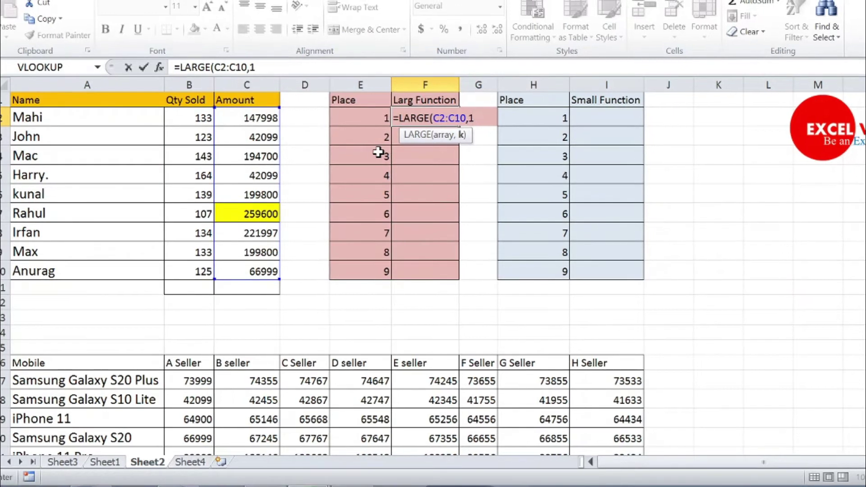
text())
key(Return)
key(Up)
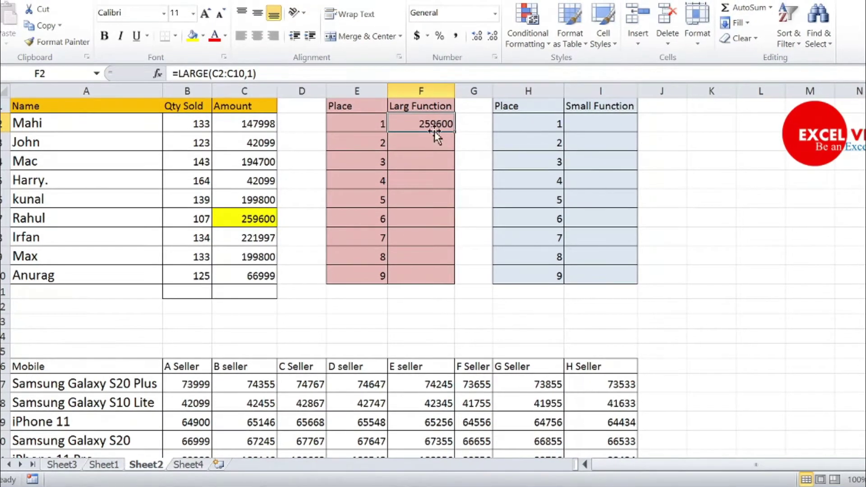
drag(254, 123, 249, 268)
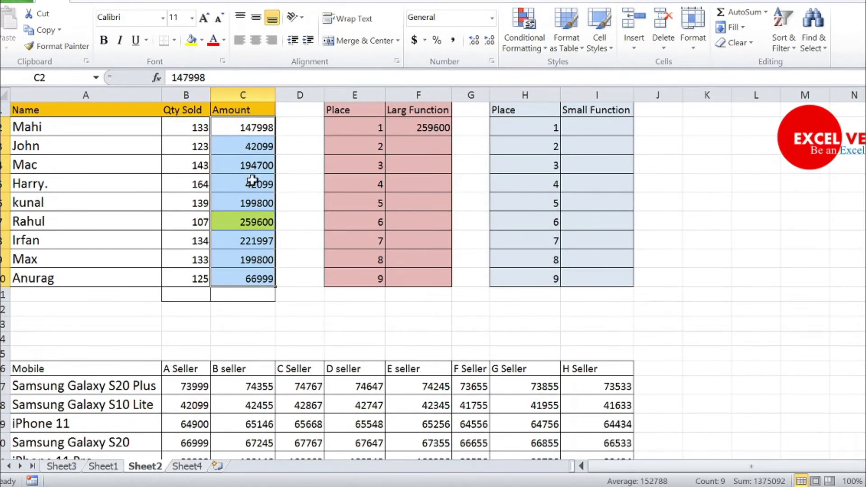
Enter =LARGE(C2:C10,2) in F3 for the second-largest amount and check it against the Amount column.
click(425, 152)
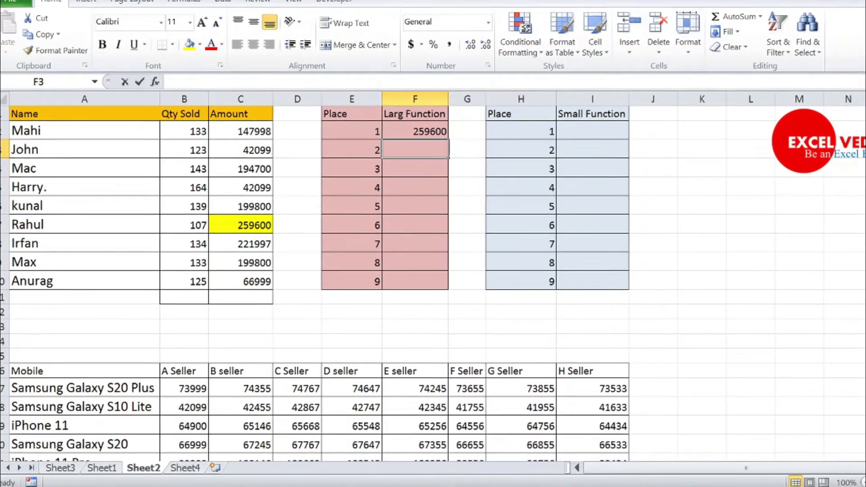
text(=lar)
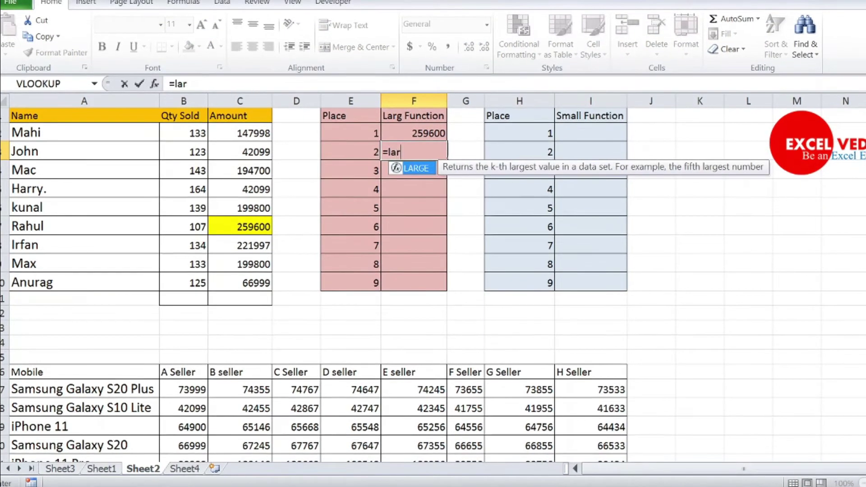
key(Tab)
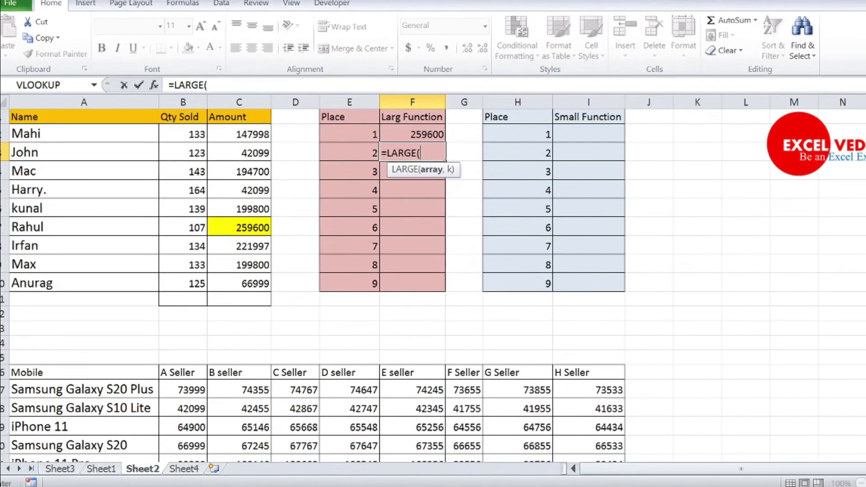
key(Left)
key(Left)
key(Left)
key(Up)
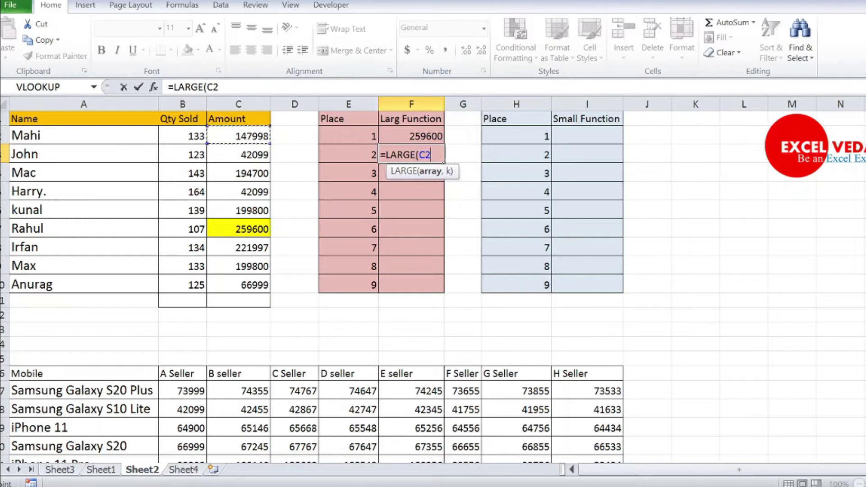
key(shift+Down)
key(shift+Down)
key(shift+Down)
key(shift+Down)
key(shift+Down)
key(shift+Down)
key(shift+Down)
key(shift+Down)
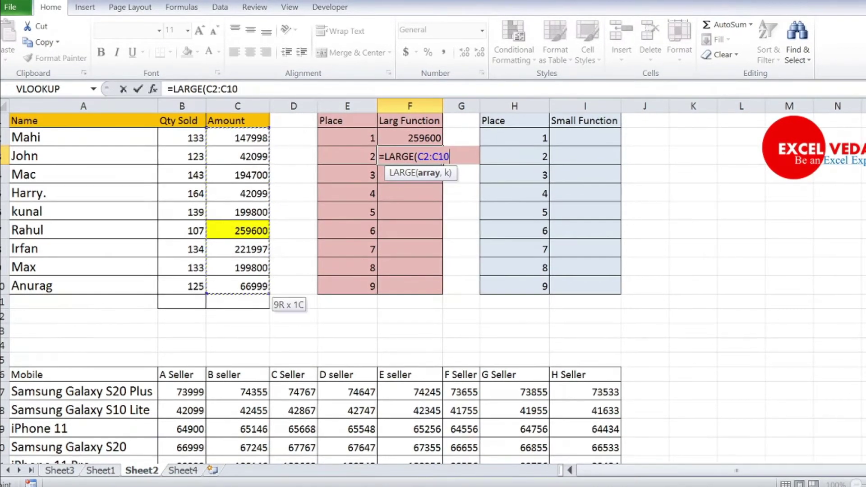
text(,2)
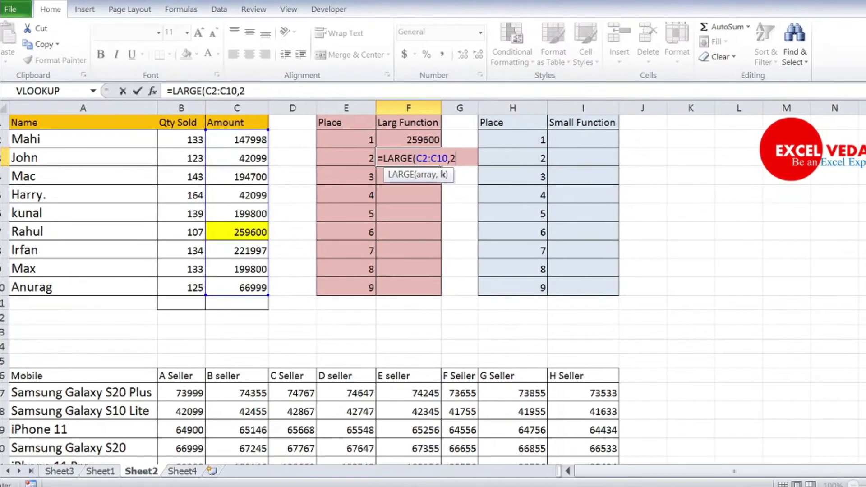
text())
key(Return)
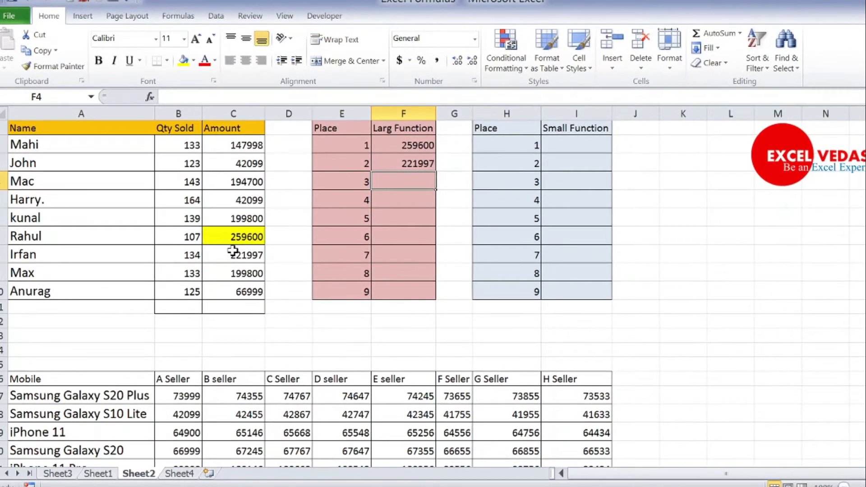
click(233, 251)
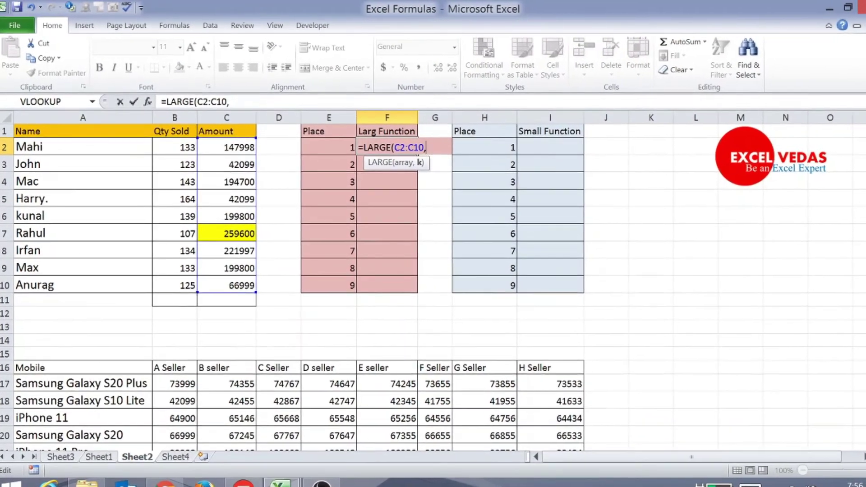
Replace the fixed rank in F3's LARGE formula with a reference to E3, giving =LARGE(C2:C10,E3).
click(355, 149)
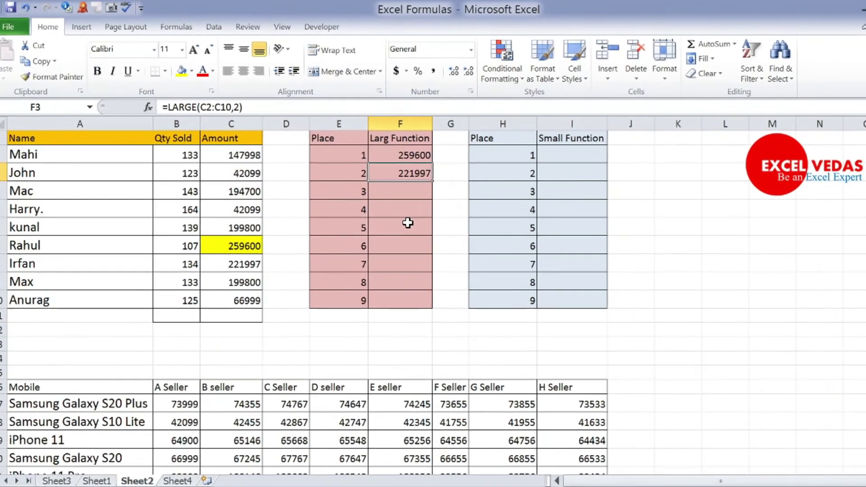
key(F2)
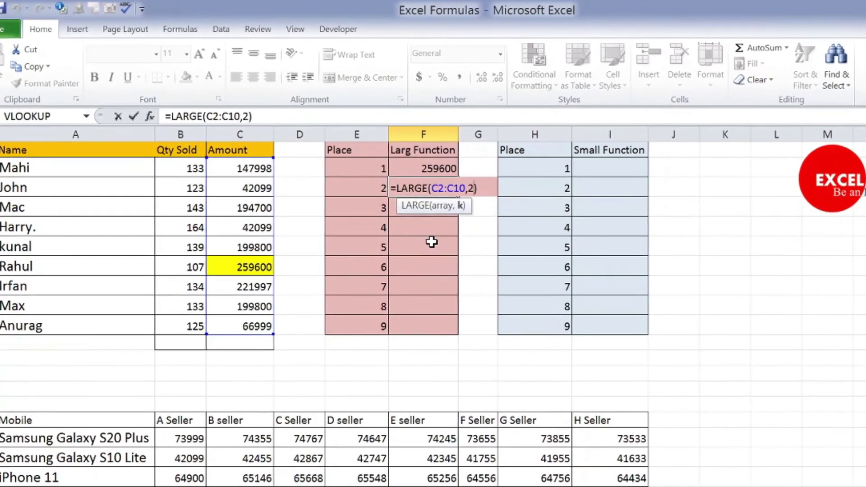
key(BackSpace)
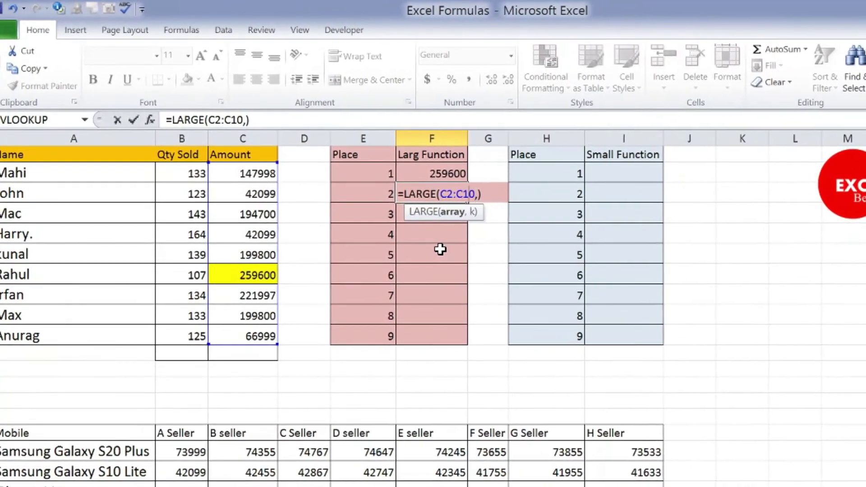
click(383, 199)
key(Return)
key(Up)
key(Up)
key(Down)
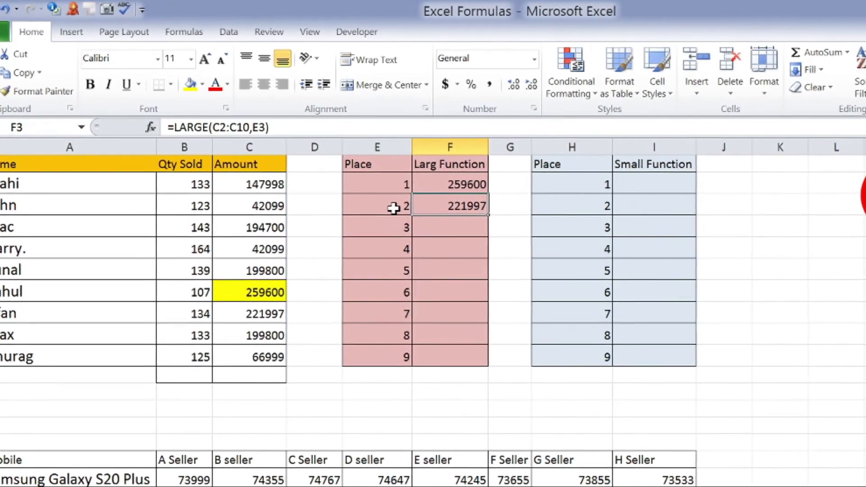
Copy the LARGE formula from F3 down the Larg Function column through F10.
key(ctrl+c)
key(Down)
key(shift+Down)
key(shift+Down)
key(shift+Down)
key(shift+Down)
key(shift+Down)
key(shift+Down)
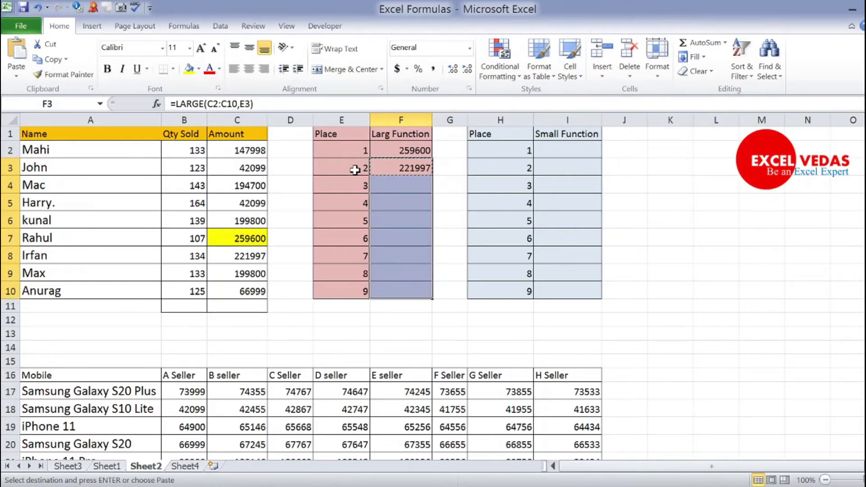
key(Return)
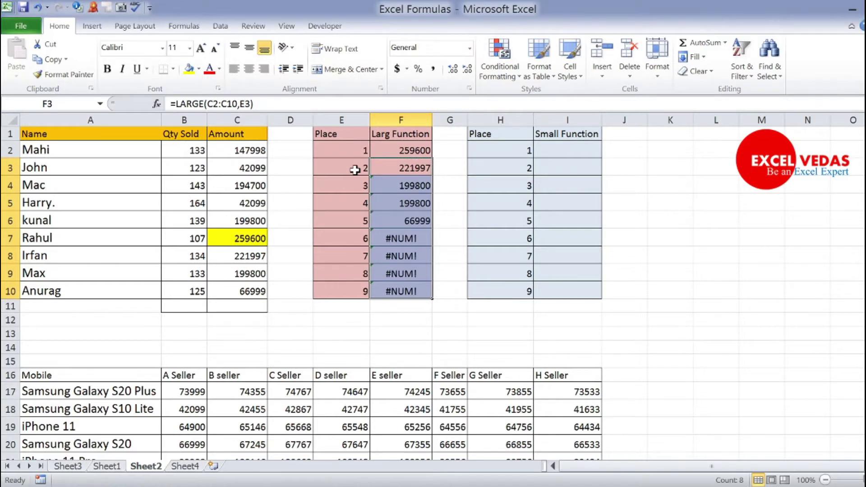
Compare the formulas behind the #NUM! errors and the valid results in the Larg Function column.
click(415, 240)
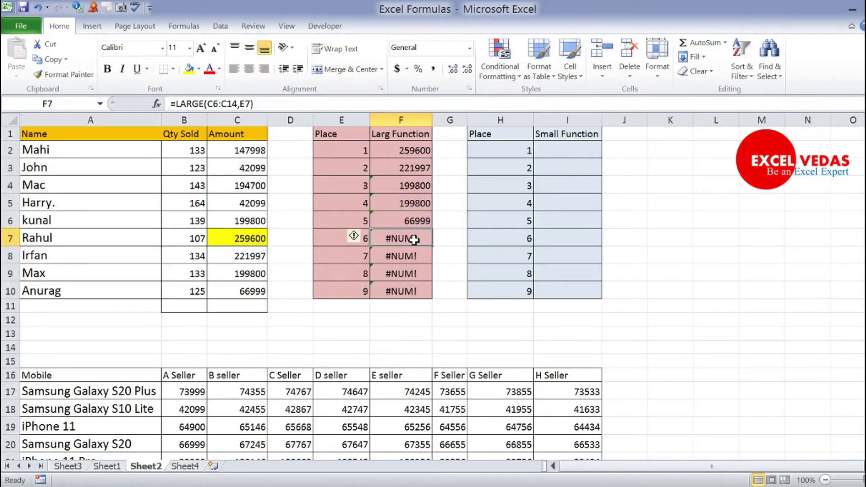
key(Up)
key(Up)
key(Up)
key(Up)
click(408, 180)
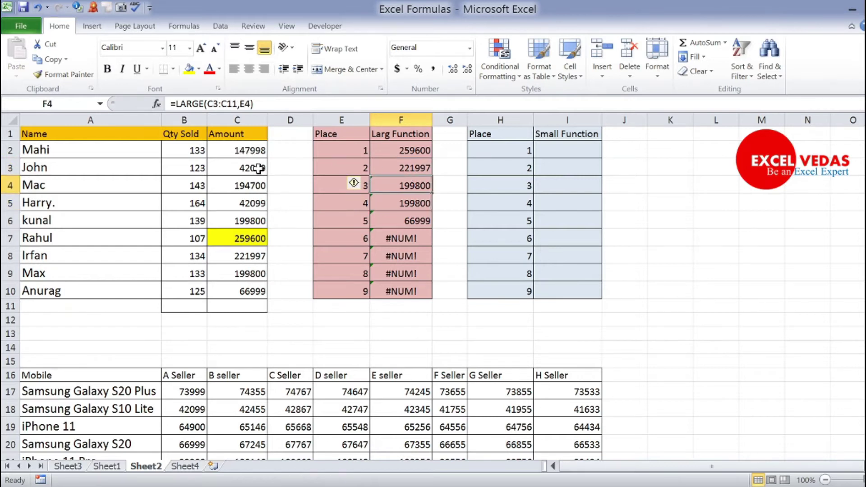
click(400, 241)
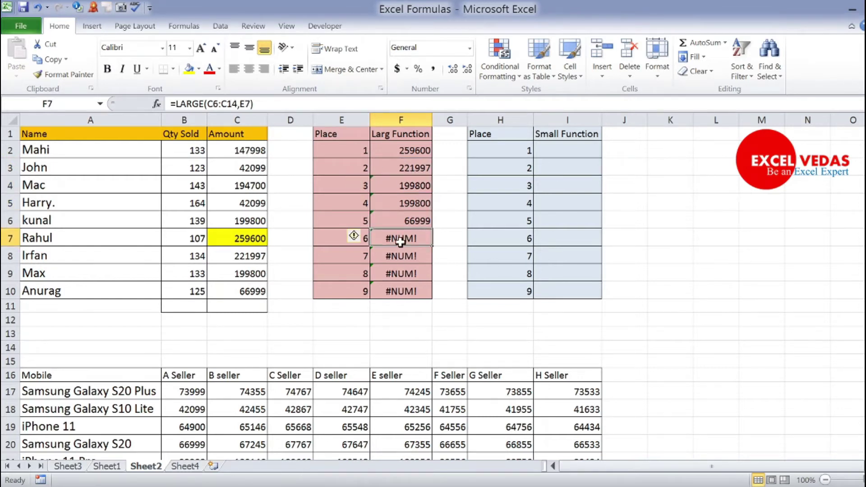
click(414, 184)
click(414, 168)
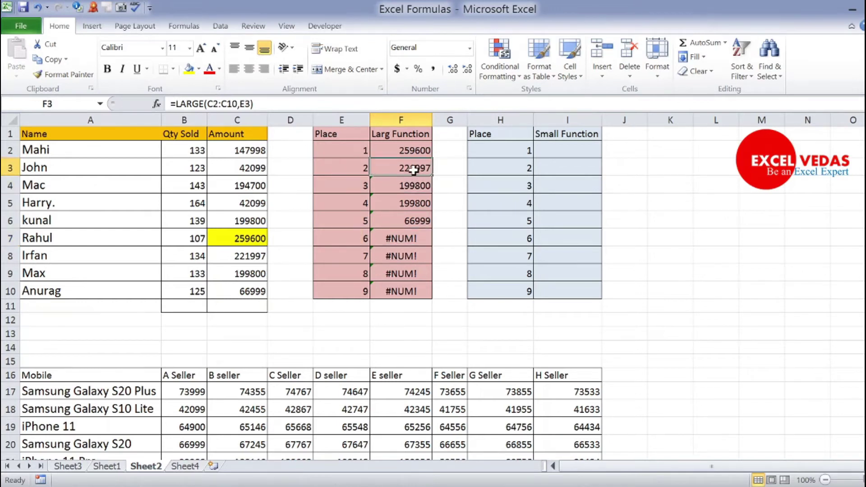
Examine the highlighted Amount ranges referenced by the LARGE formulas in F3, F2, F4 and F7.
double_click(414, 169)
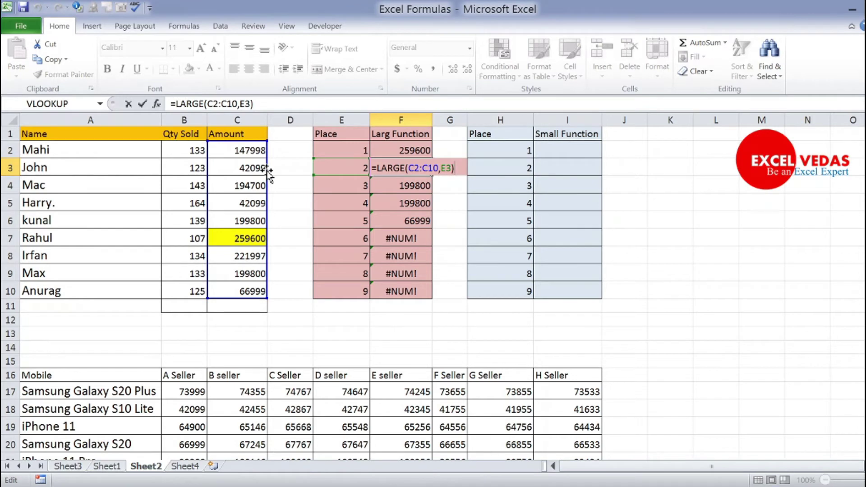
key(ctrl+Return)
click(397, 149)
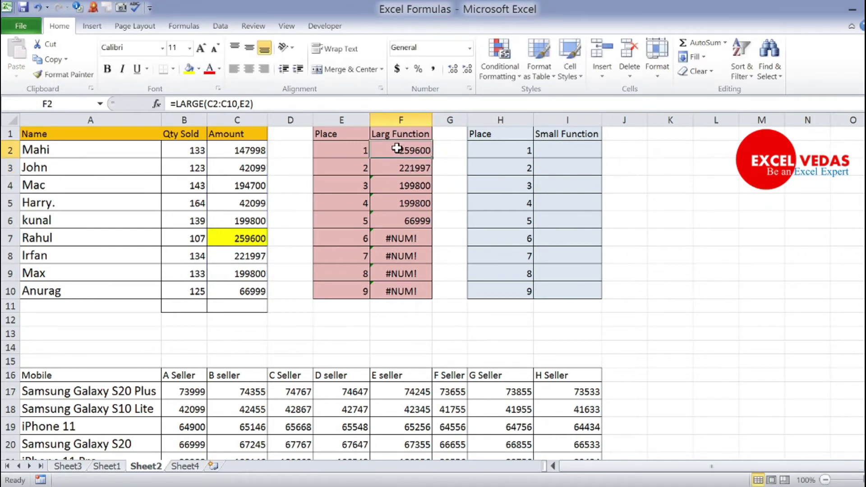
key(F2)
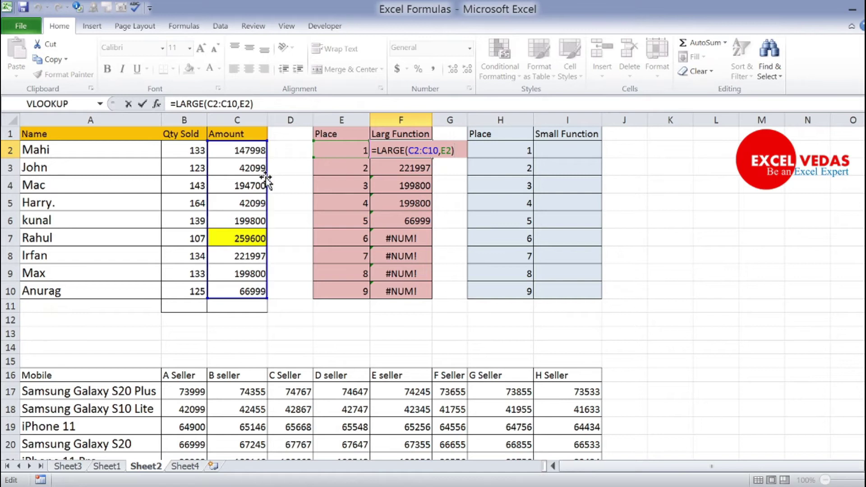
key(Escape)
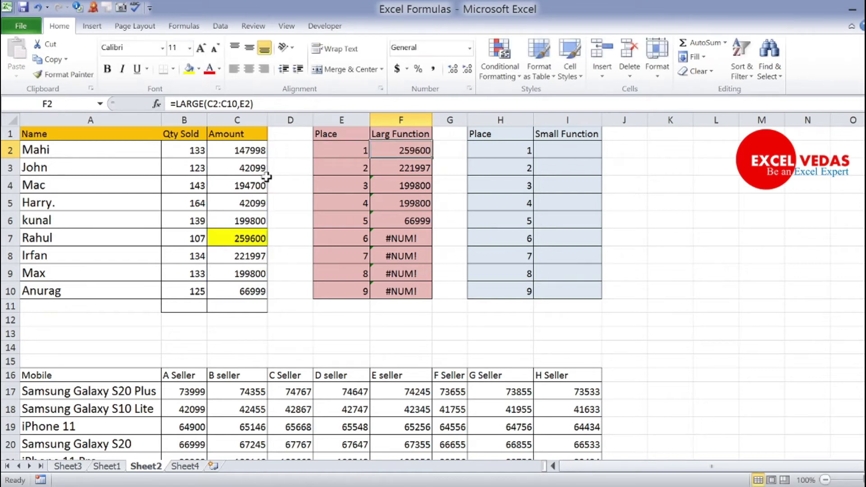
click(393, 186)
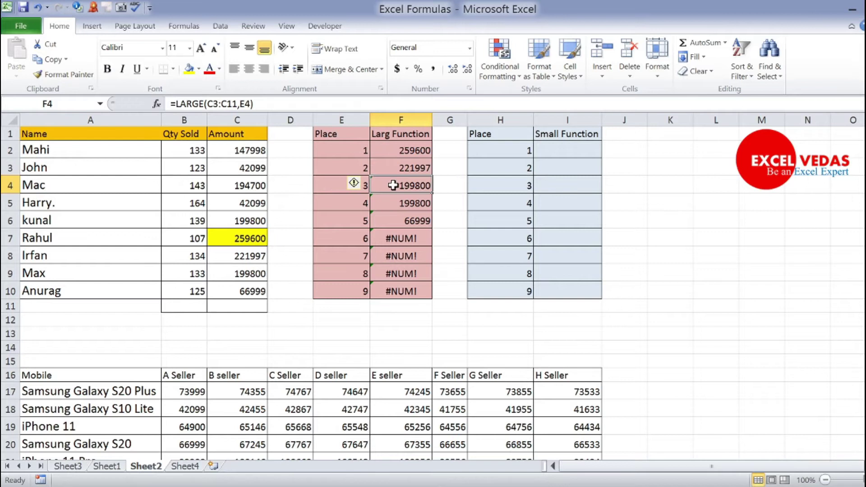
key(F2)
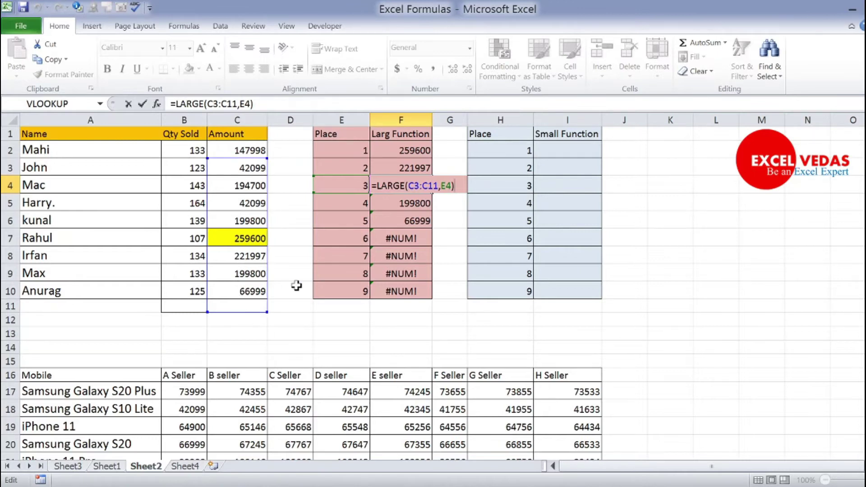
key(ctrl+Return)
click(390, 242)
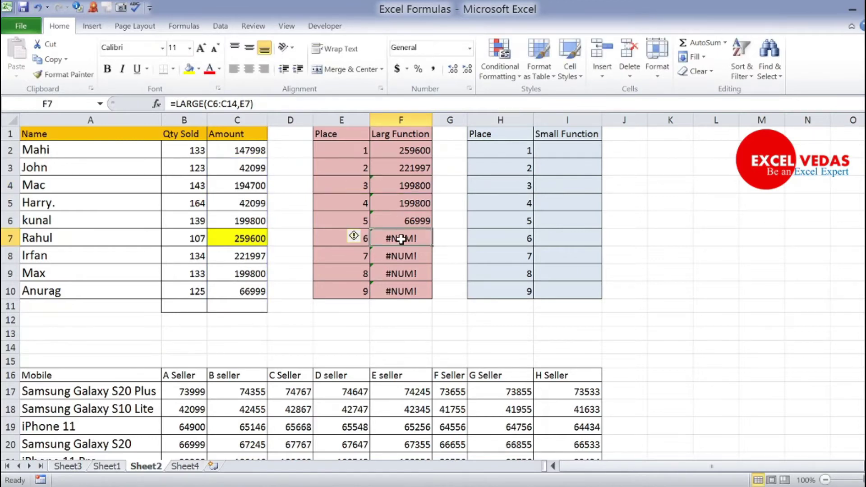
double_click(390, 239)
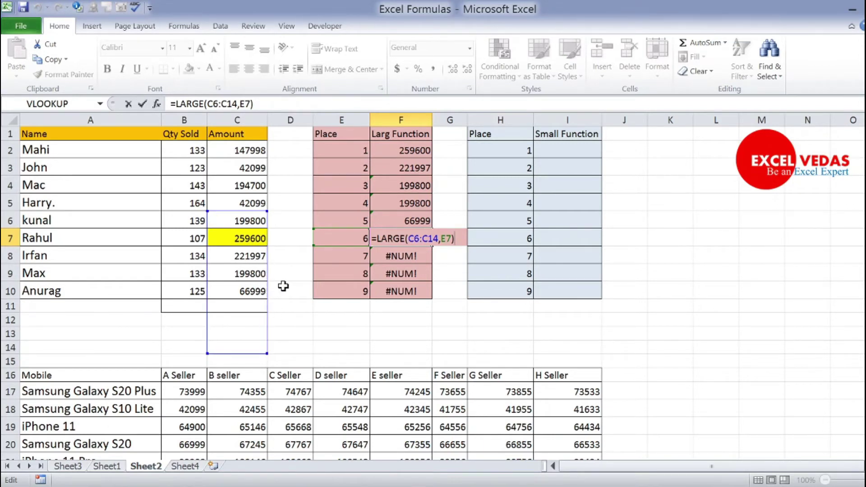
key(ctrl+Return)
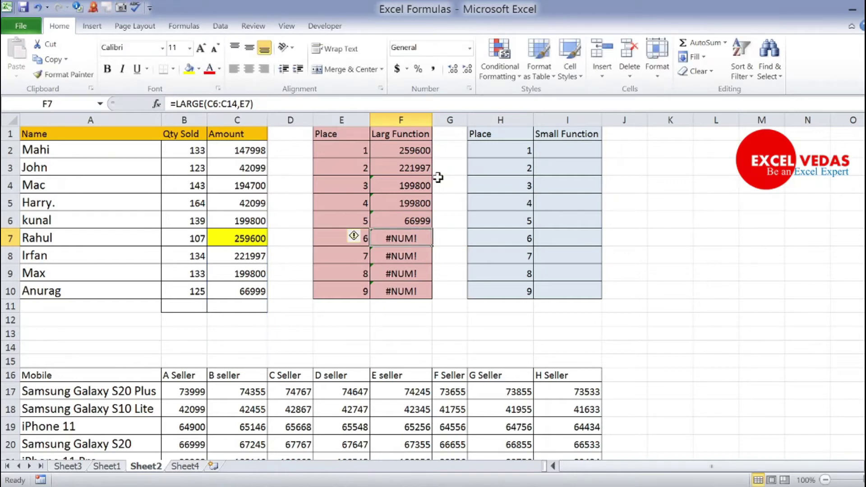
Clear all LARGE formulas from F2:F10 in the Larg Function column.
drag(413, 151, 407, 284)
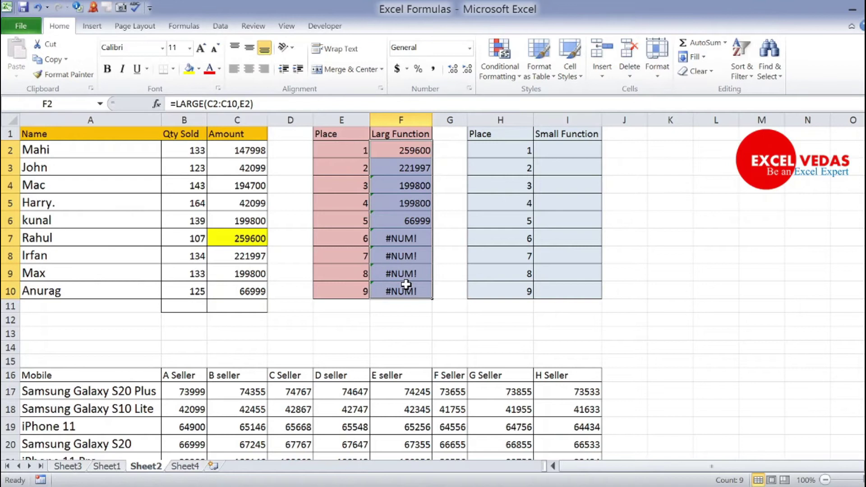
key(Delete)
key(Up)
key(Down)
Enter =LARGE($C$2:$C$10,E2) in F2, with the Amount range locked as an absolute reference.
text(=)
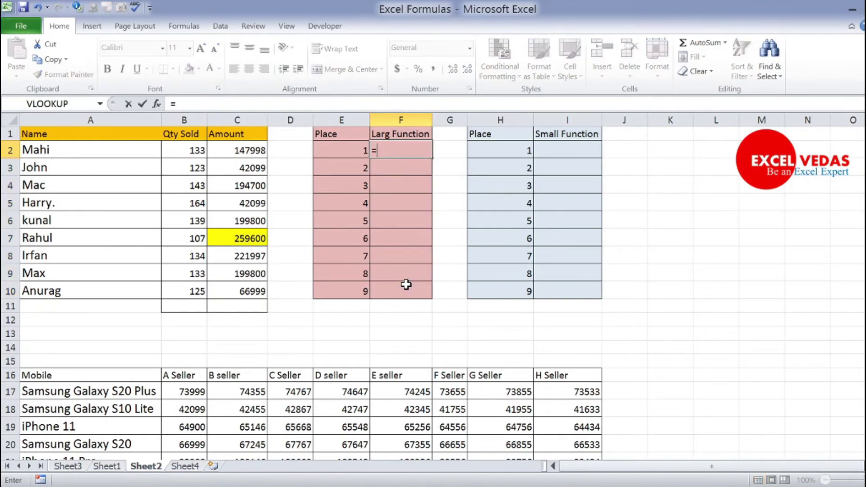
text(larg)
key(Tab)
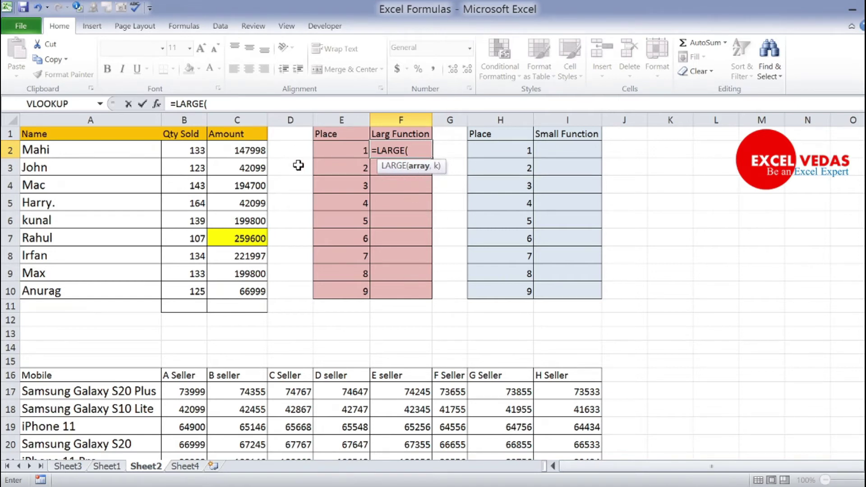
drag(238, 154, 233, 287)
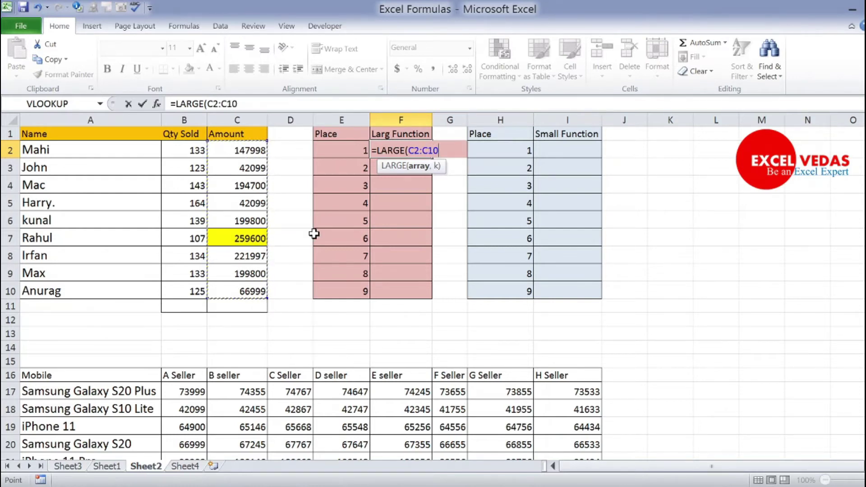
key(F4)
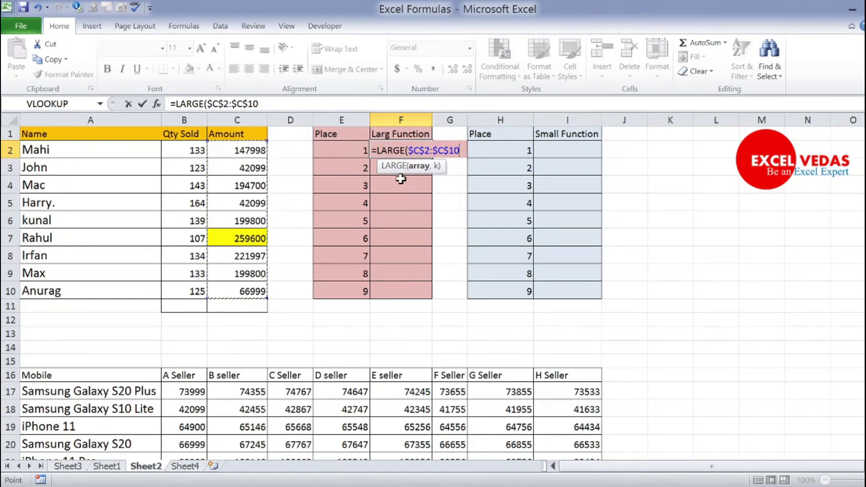
text(,)
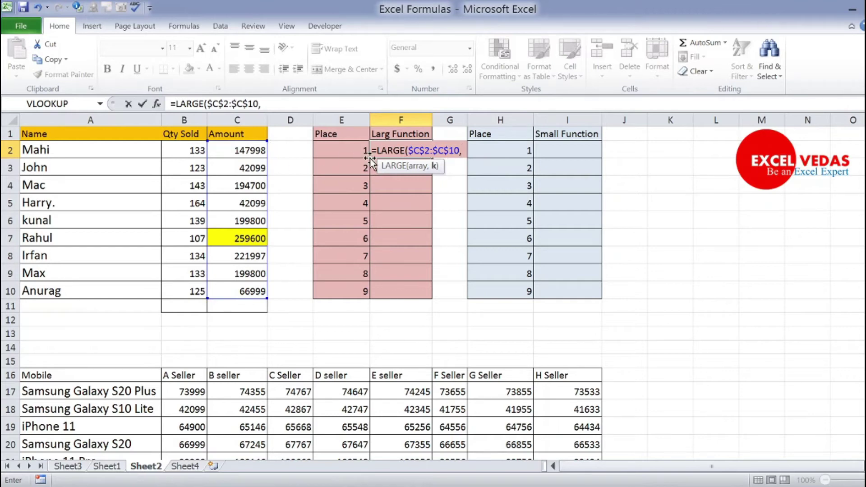
click(352, 152)
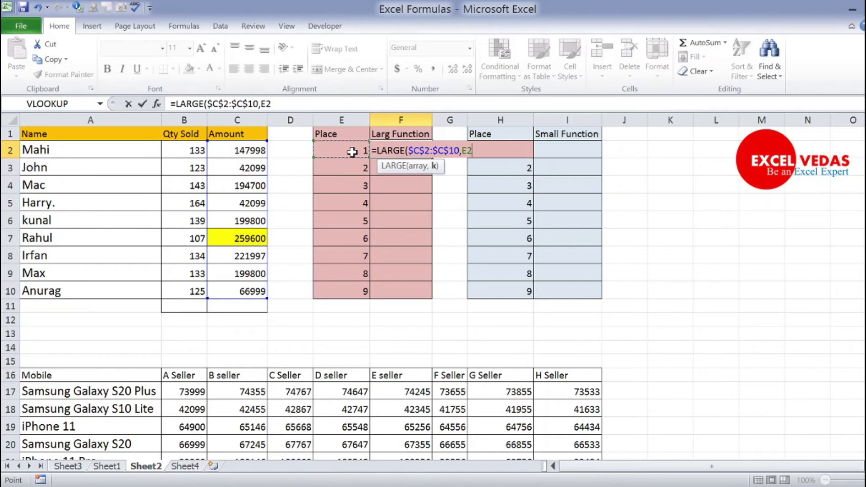
key(Return)
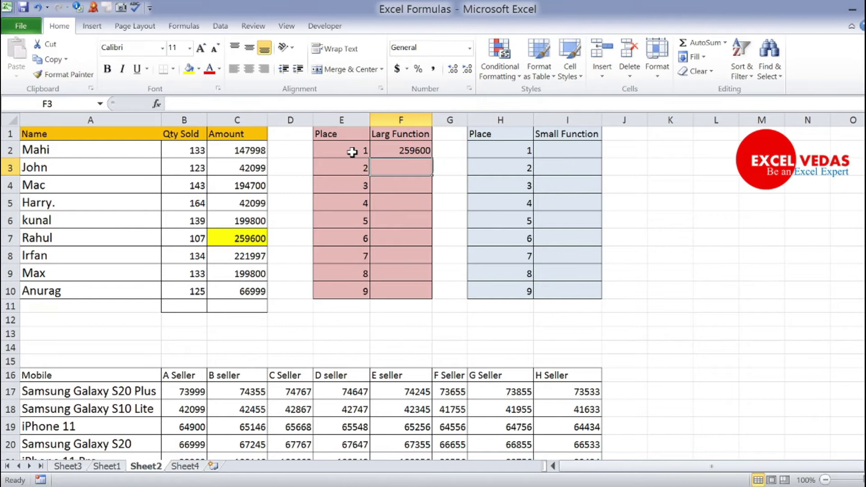
key(Up)
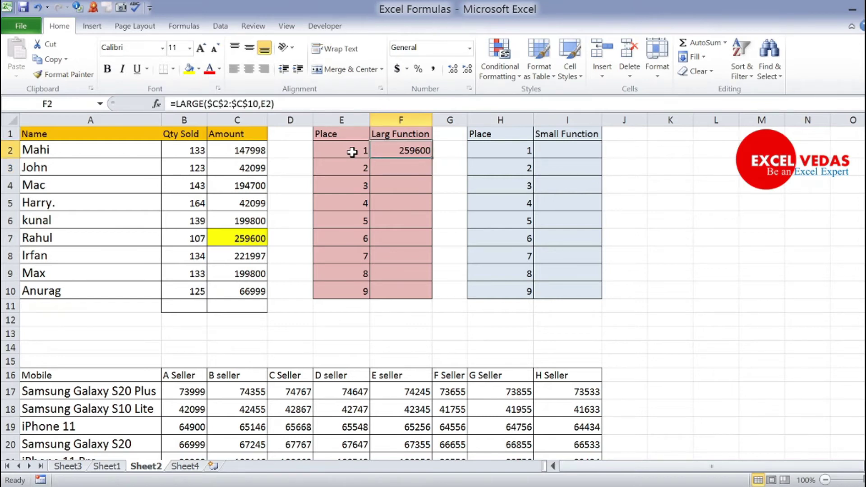
Copy the LARGE formula with the locked range from F2 down through F10.
drag(234, 153, 235, 292)
click(403, 167)
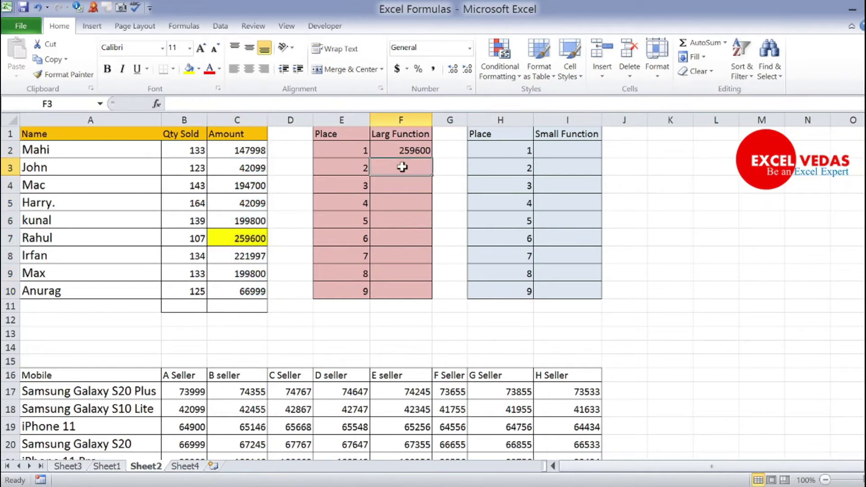
key(Up)
key(ctrl+c)
key(shift+Down)
key(shift+Down)
key(shift+Down)
key(shift+Down)
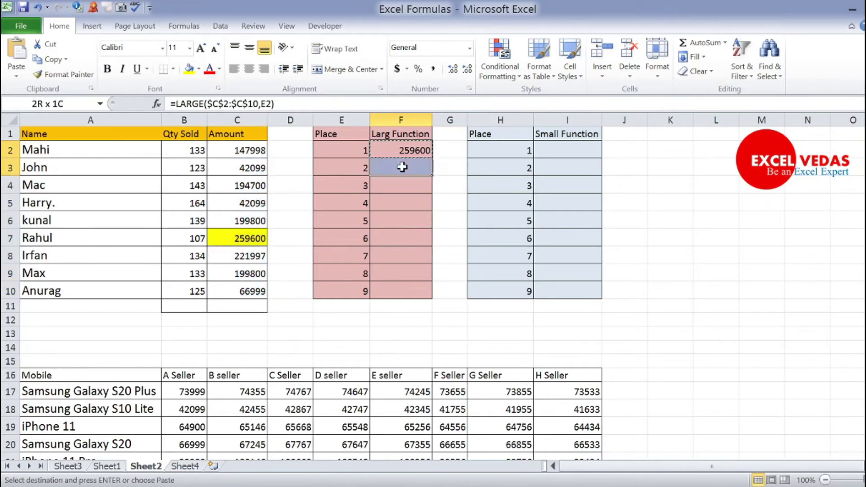
key(shift+Down)
key(shift+Down)
key(shift+Down)
key(shift+Down)
key(Return)
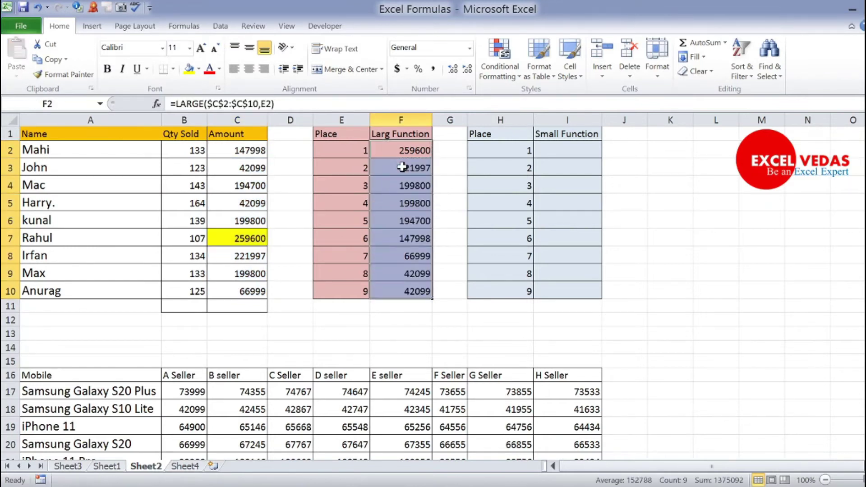
Check the range and rank references in F10's LARGE formula, and review the formulas above it up to F2.
click(408, 289)
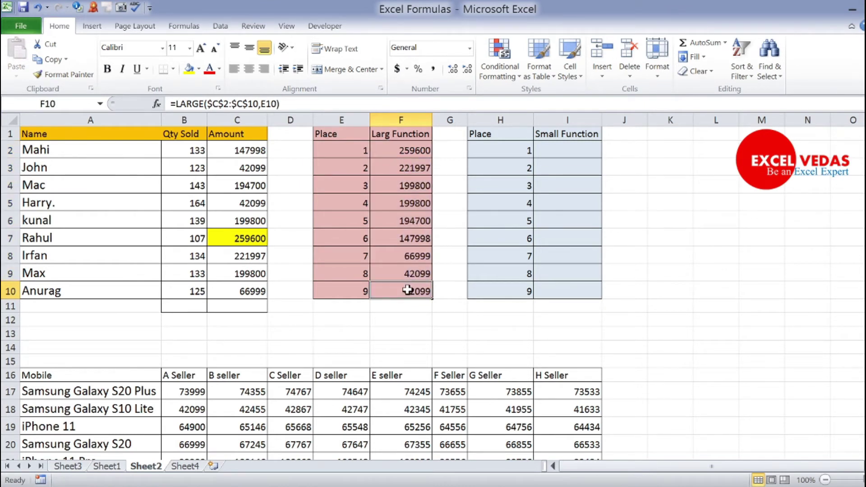
key(F2)
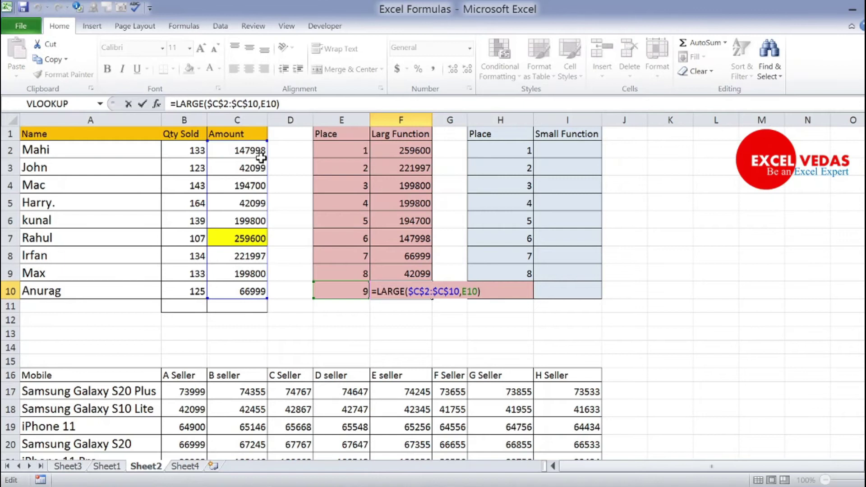
key(ctrl+Return)
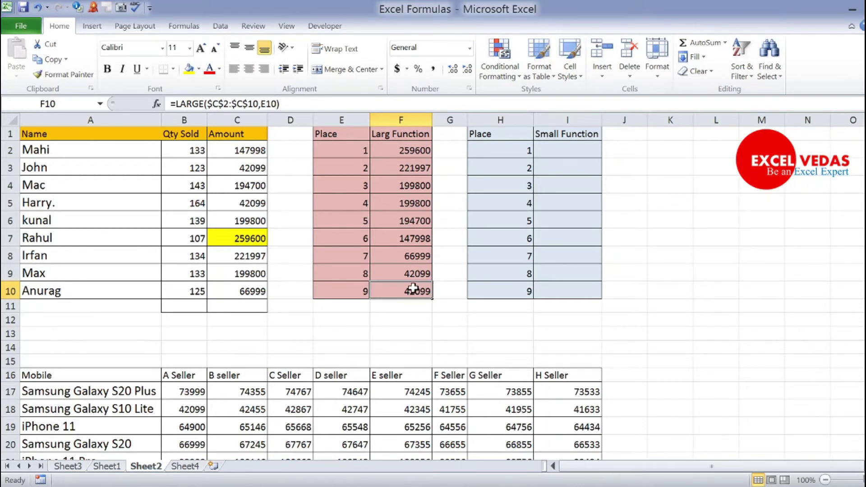
key(Up)
key(Up)
key(Up)
key(Up)
key(Up)
key(Up)
key(Up)
key(Up)
key(Down)
key(Up)
Enter =SMALL($C$2:$C$10,H2) in I2, with the Amount range locked as an absolute reference.
key(Right)
key(Right)
key(Right)
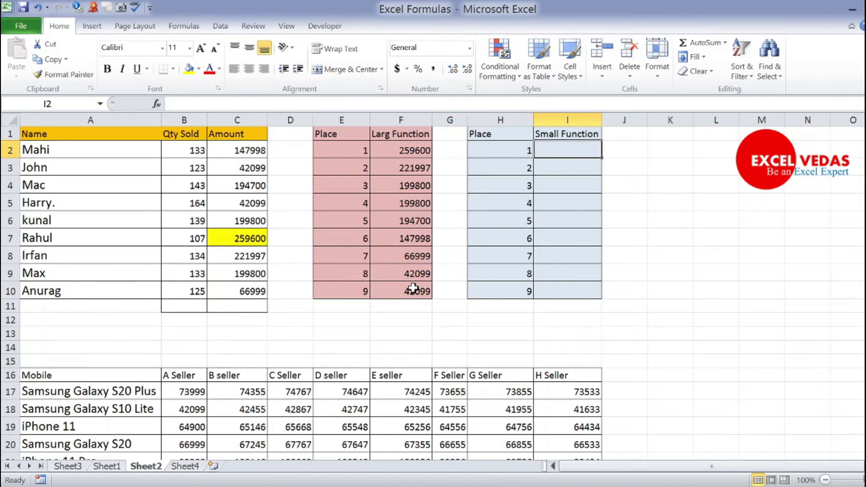
text(=)
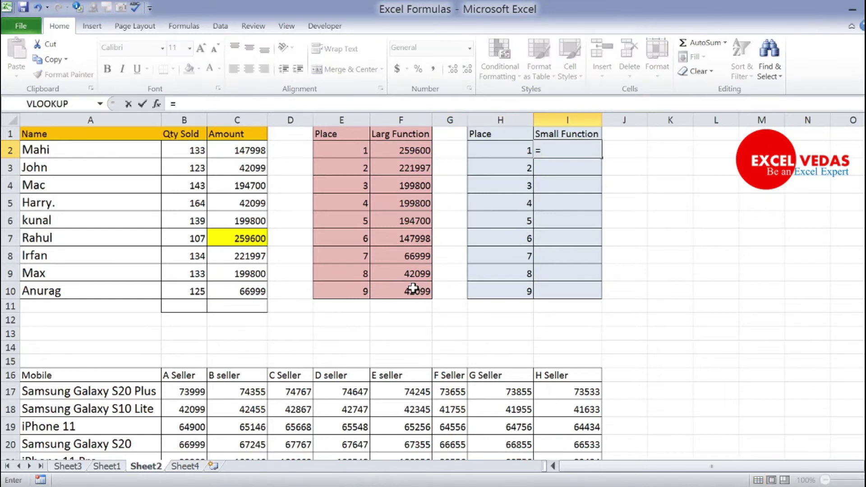
text(small)
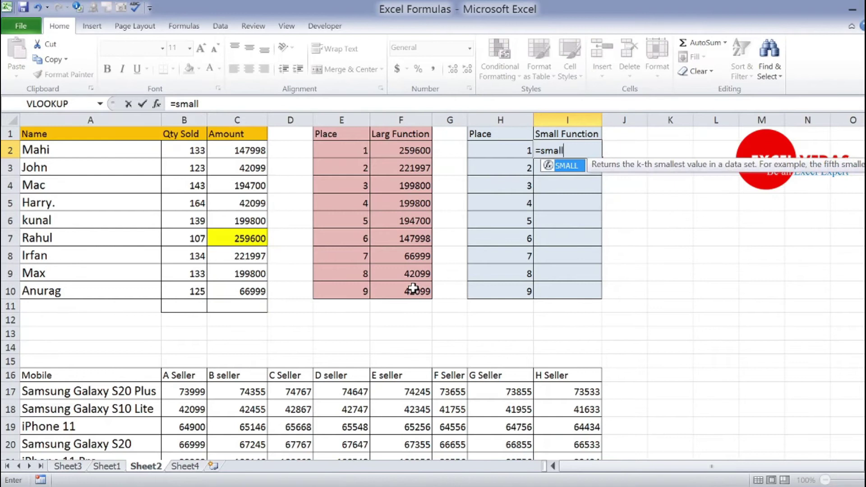
key(Tab)
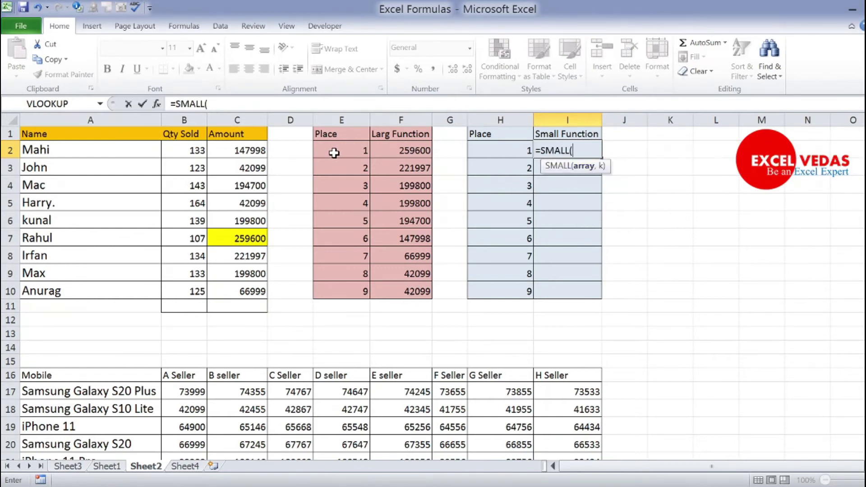
drag(247, 151, 243, 285)
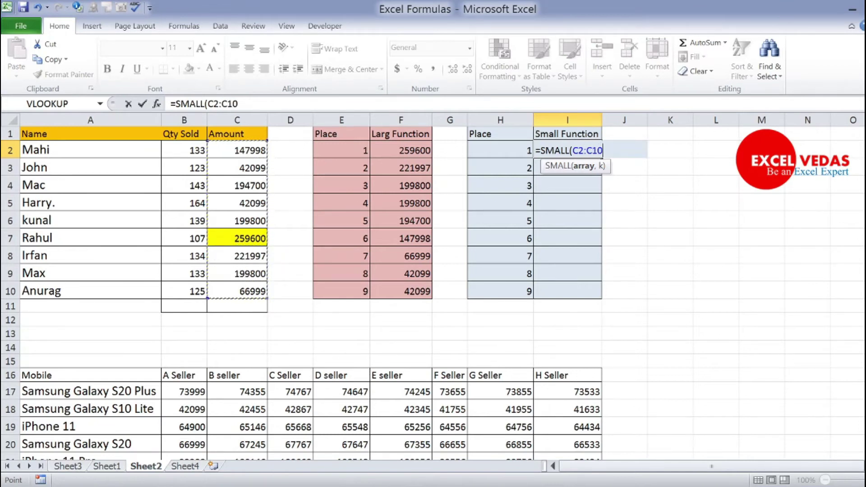
key(F4)
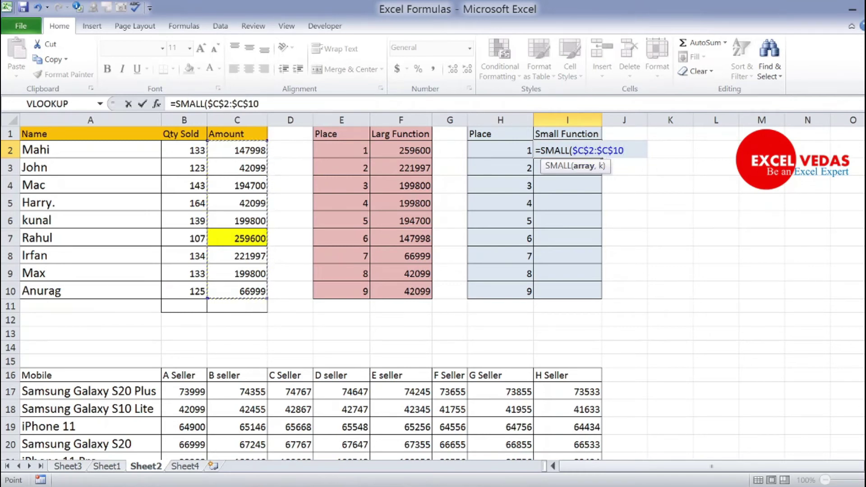
text(,)
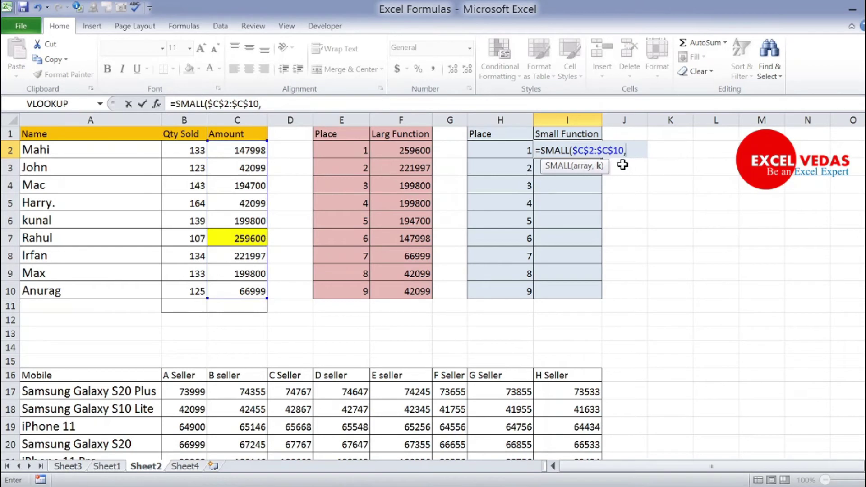
click(502, 149)
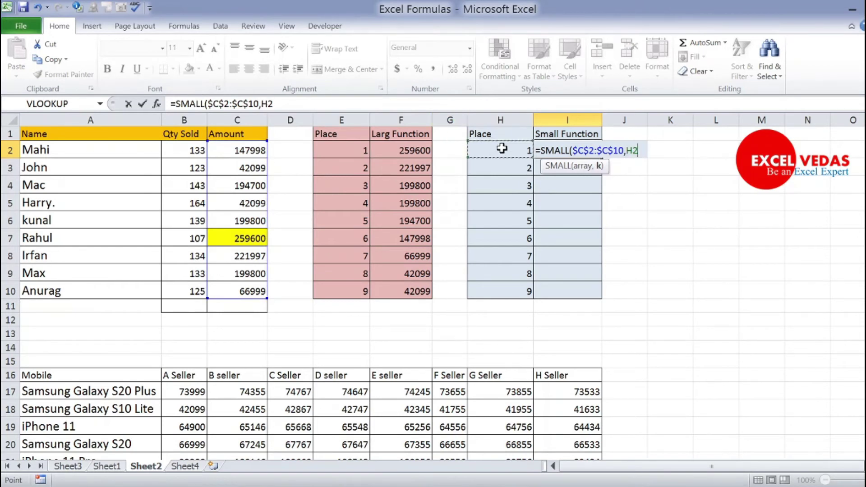
key(Return)
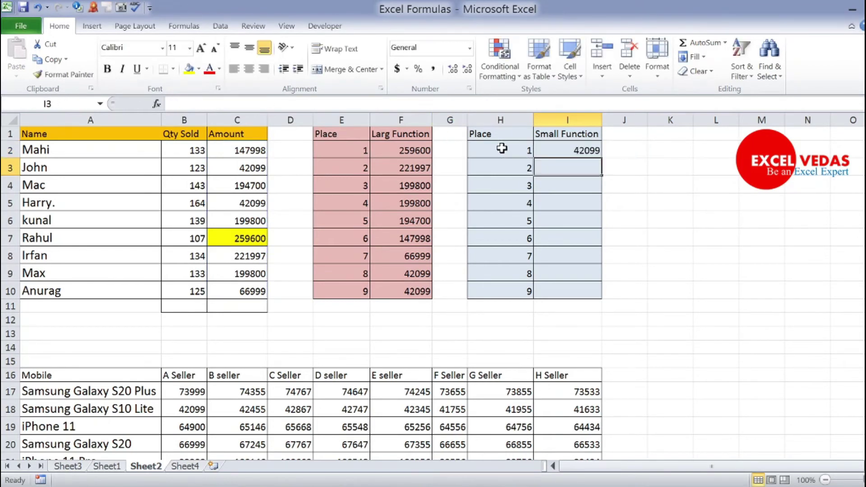
Copy the SMALL formula from I2 down through I10 in the Small Function column.
click(567, 152)
key(ctrl+c)
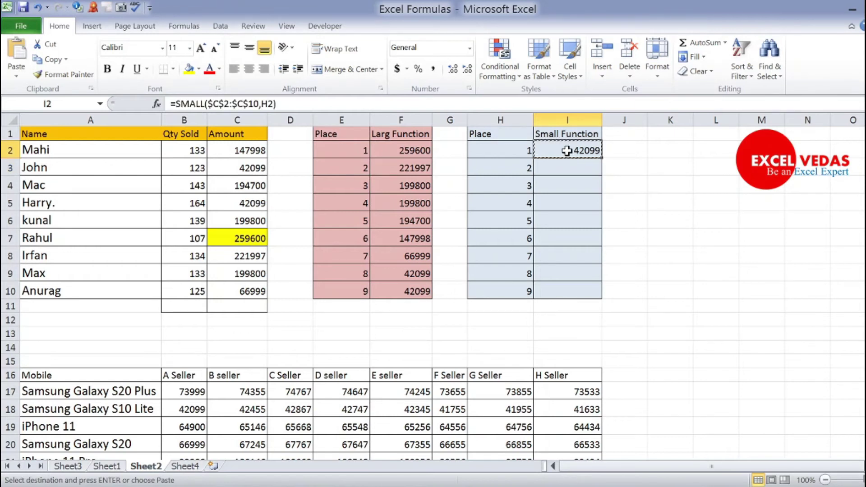
key(shift+Down)
key(shift+Down)
key(shift+Down)
key(shift+Down)
key(shift+Down)
key(shift+Down)
key(shift+Down)
key(shift+Down)
key(Return)
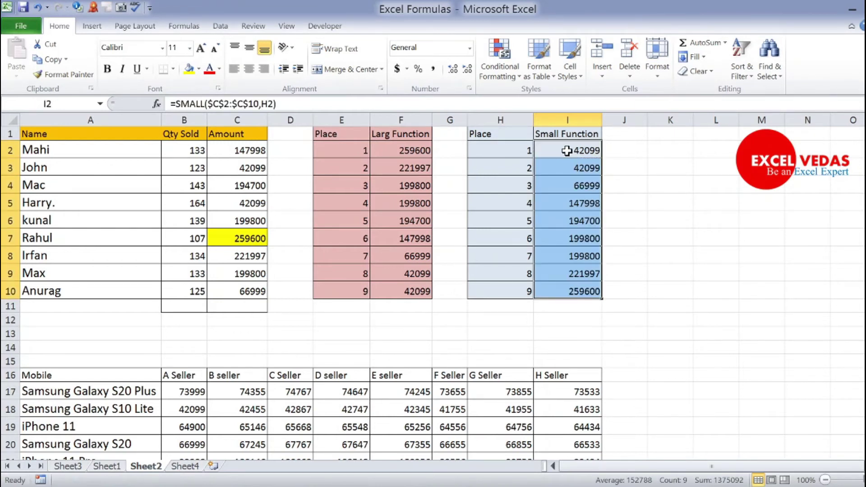
key(ctrl+Down)
drag(578, 148, 572, 293)
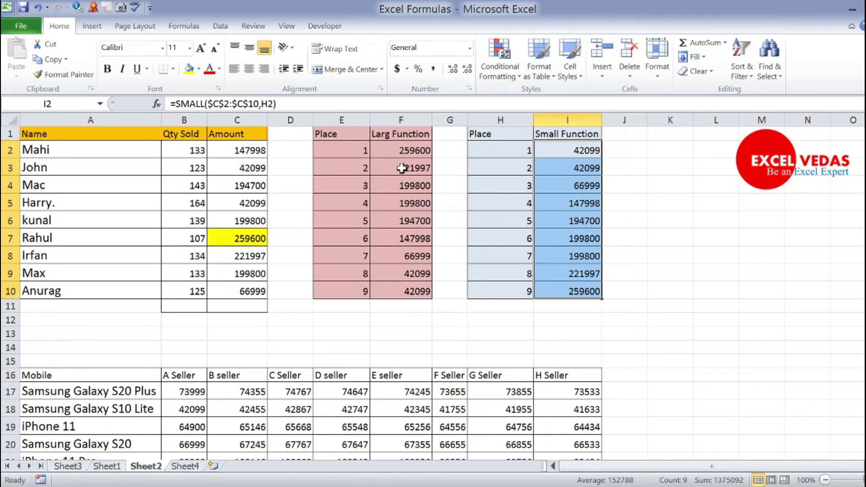
Examine the mobile price table in rows 16 to 21, its models and seller prices, and the empty cells beside it.
click(627, 371)
key(Down)
key(Down)
key(Down)
key(Down)
key(Down)
key(Down)
key(Down)
key(Down)
key(Left)
key(Left)
key(Left)
key(Left)
key(Left)
key(Left)
key(Left)
key(Left)
key(Left)
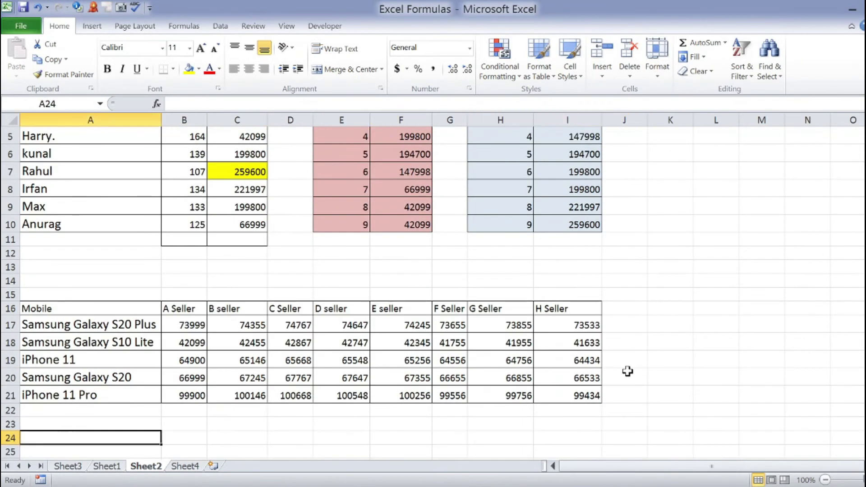
click(567, 325)
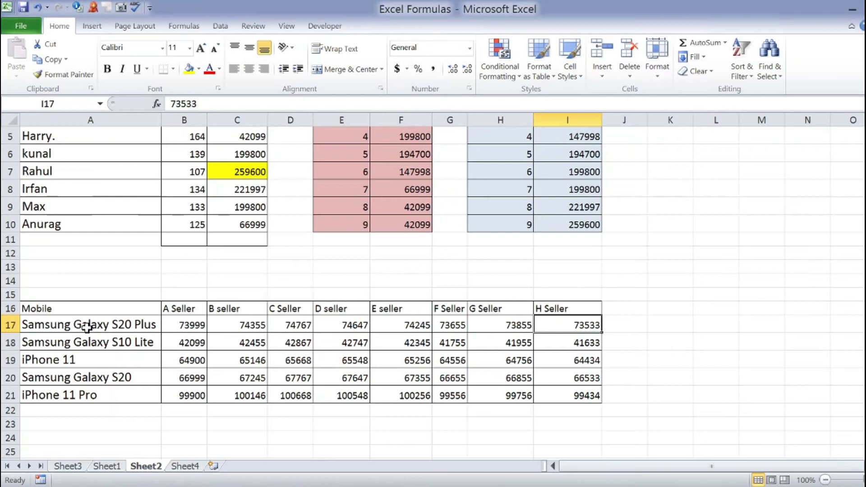
drag(87, 325, 79, 392)
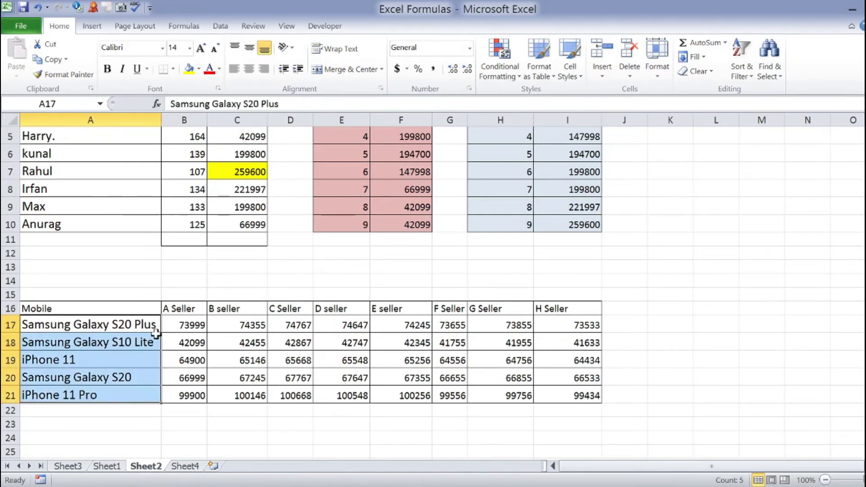
click(83, 332)
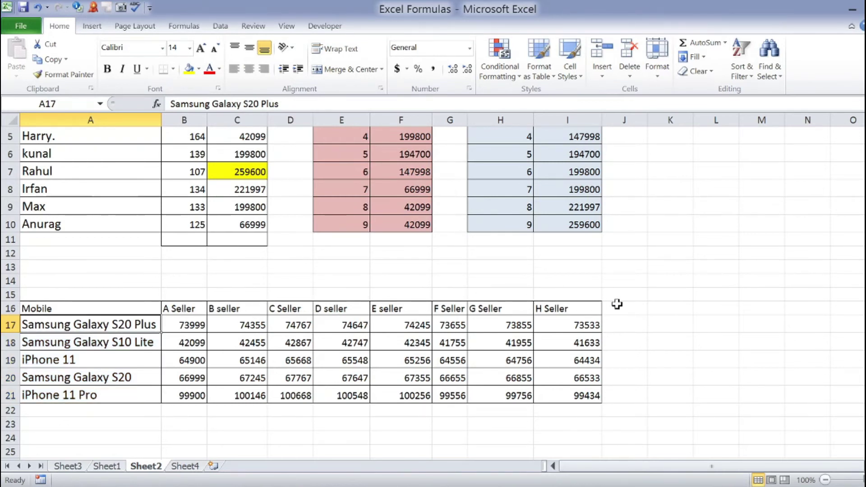
click(623, 328)
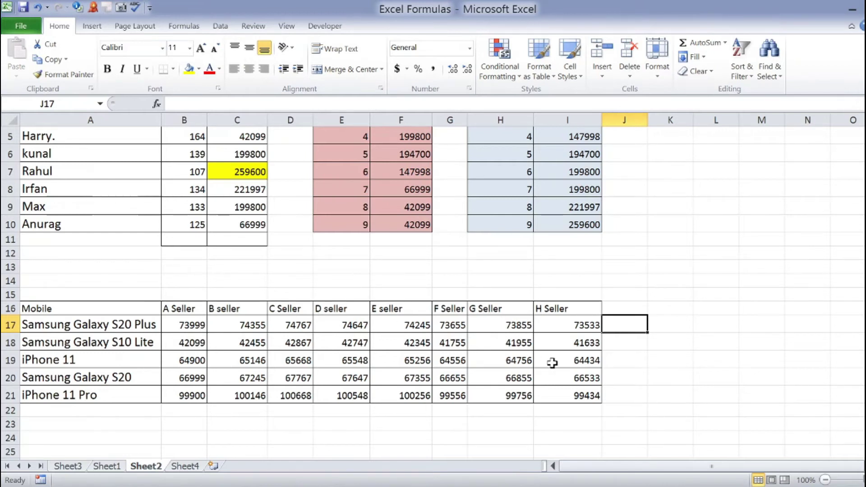
click(630, 307)
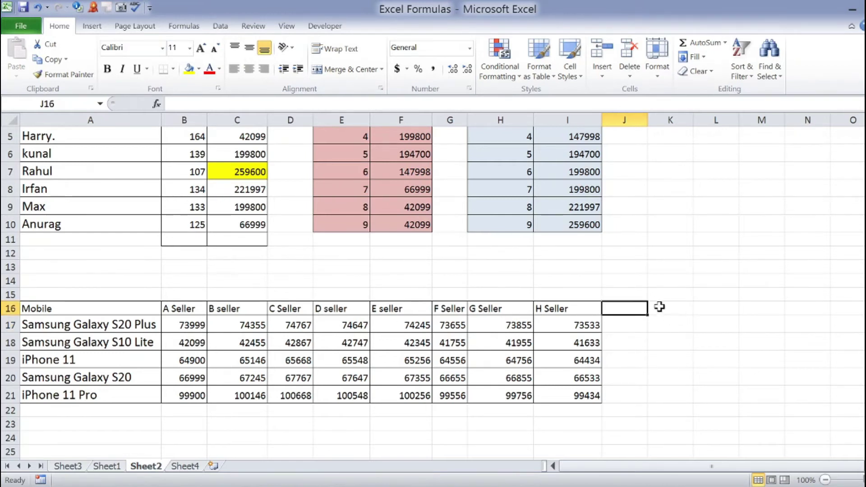
key(Down)
key(Up)
key(Right)
key(Left)
Enter =SMALL(B17:I17,1) in J17 for the lowest Samsung Galaxy S20 Plus price and compare it with the H Seller price.
key(Down)
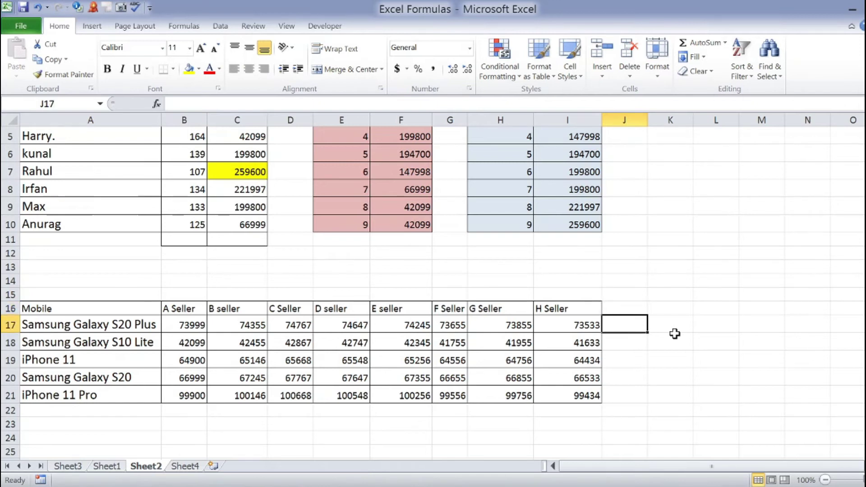
text(=)
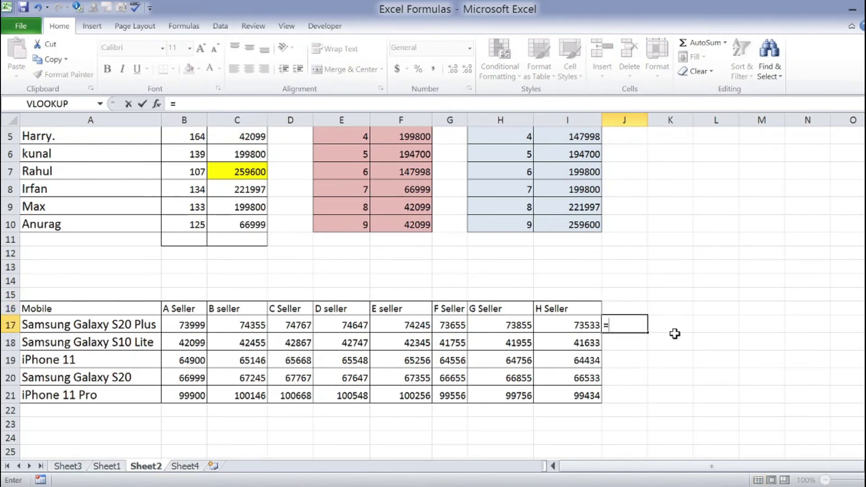
text(small)
key(Tab)
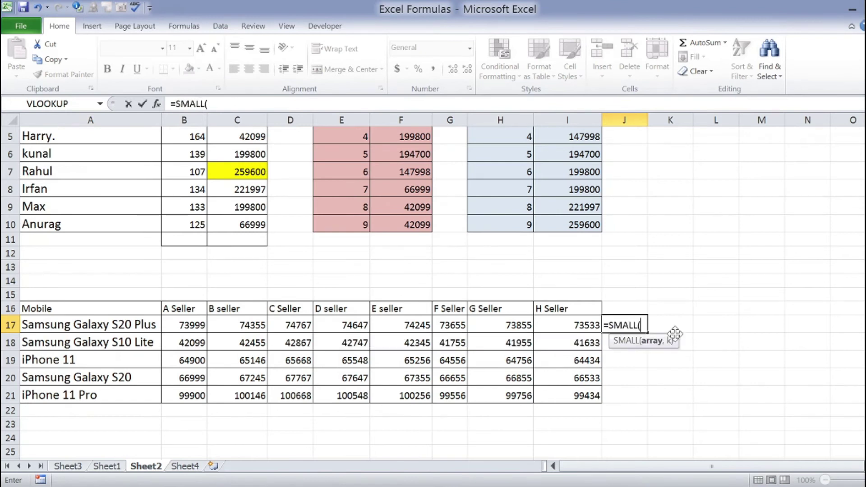
text(C17)
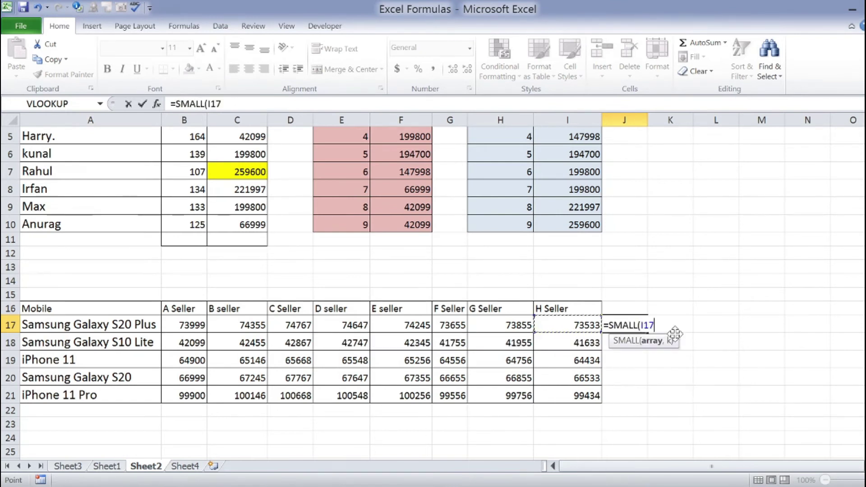
key(Left)
key(shift+Right)
key(shift+Right)
key(shift+Right)
key(shift+Right)
key(shift+Right)
key(shift+Right)
key(shift+Right)
key(shift+Right)
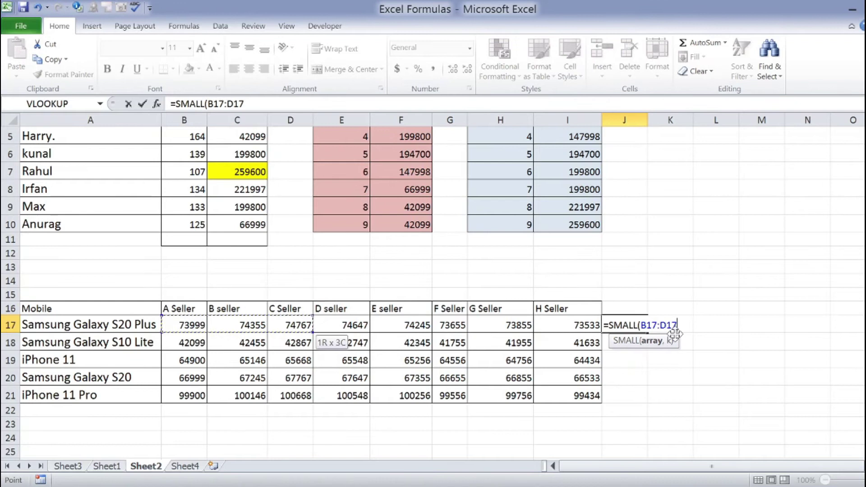
key(shift+Left)
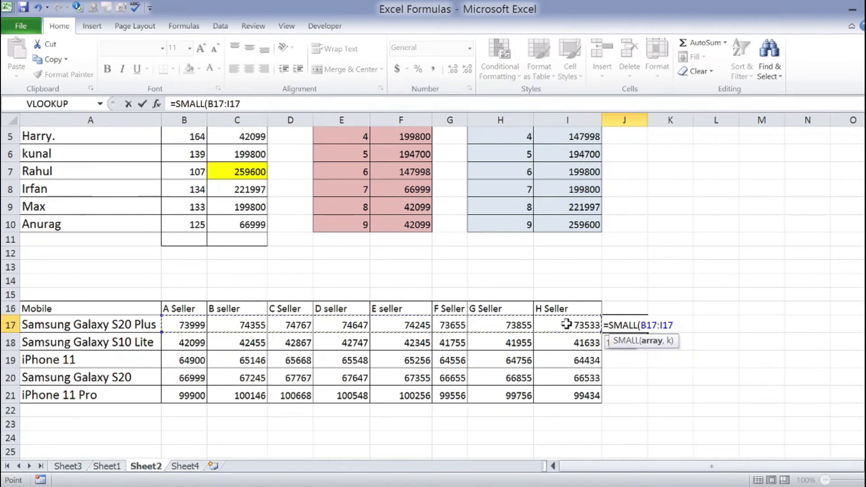
text(,)
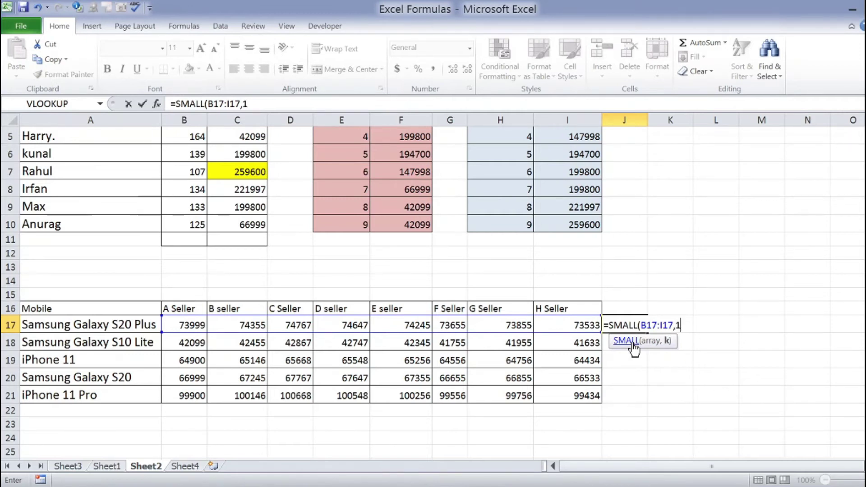
text(1))
key(Return)
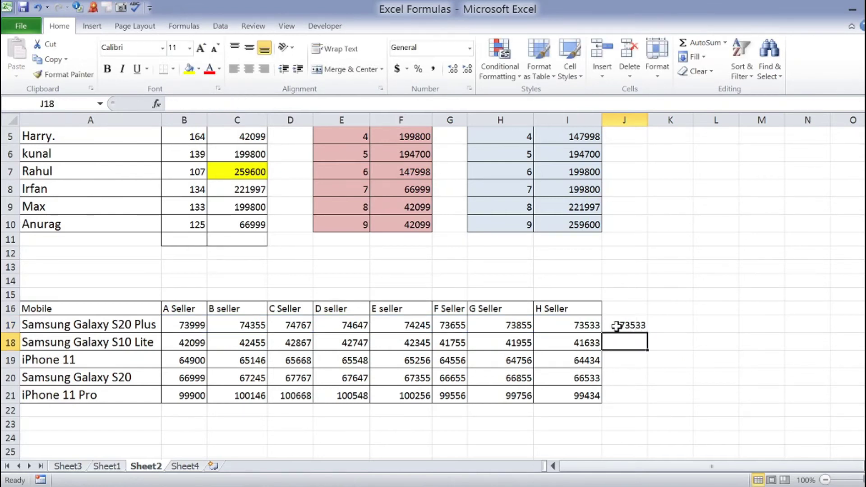
click(585, 325)
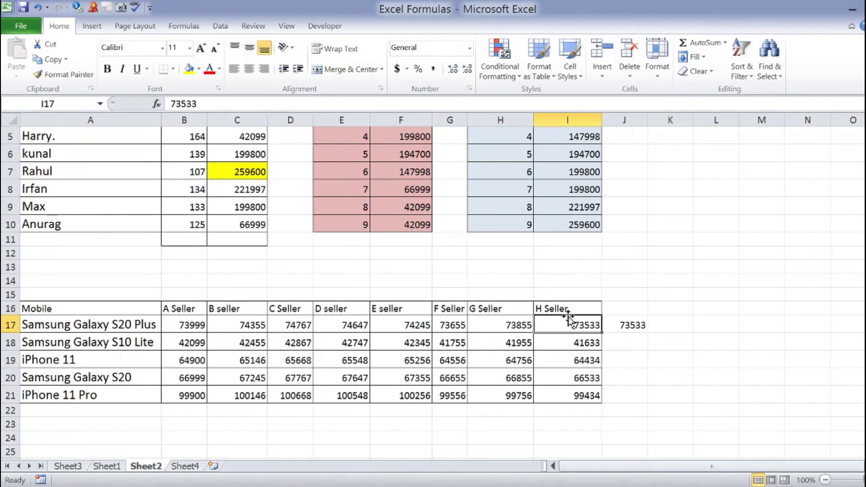
click(627, 325)
Enter =LARGE(B17:I17,1) in K17 for the highest Samsung Galaxy S20 Plus price and compare it with the C Seller price.
click(673, 320)
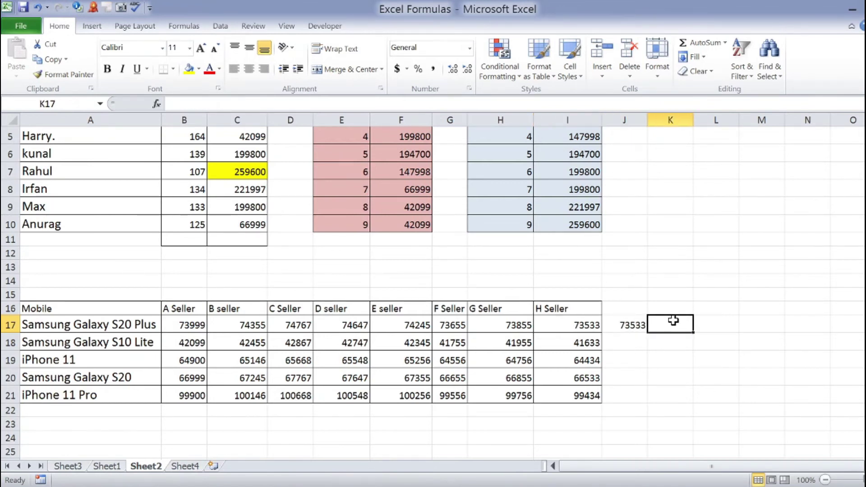
text(=lar)
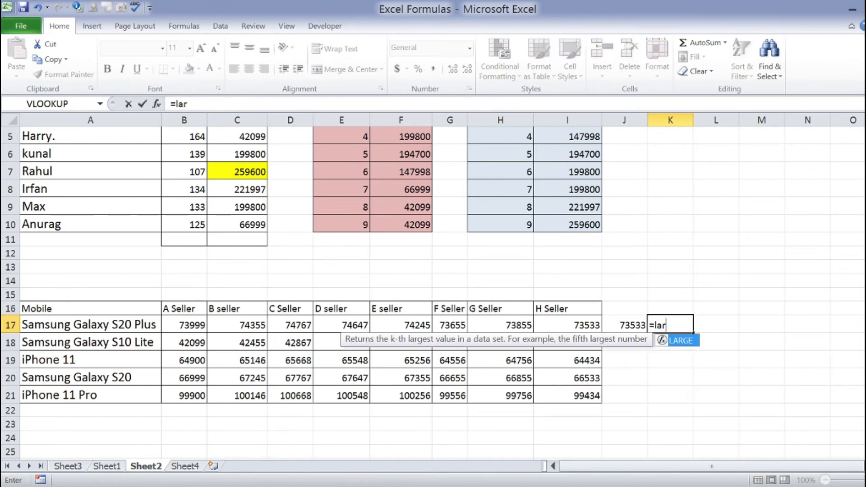
text(g)
key(Tab)
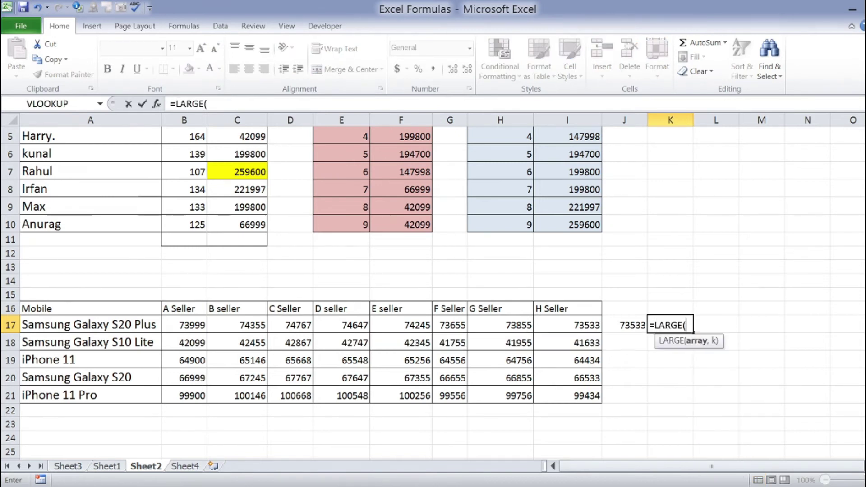
click(196, 324)
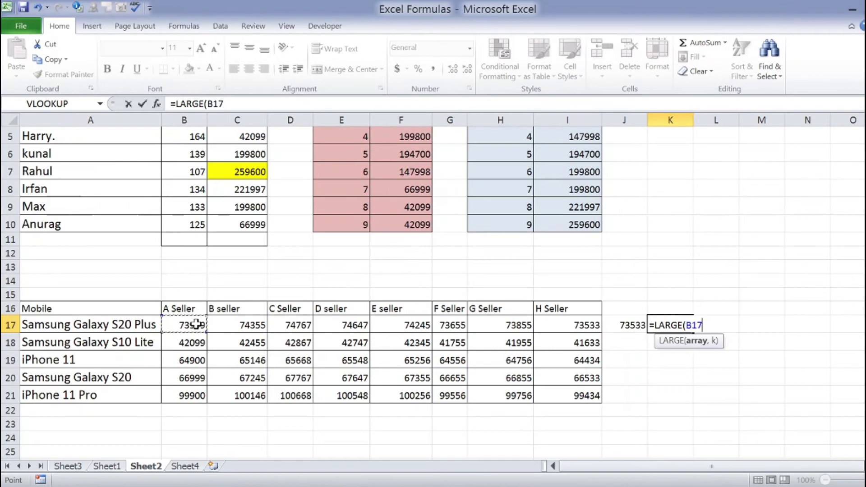
key(shift+Right)
key(shift+Right)
key(shift+Right)
key(shift+Right)
key(shift+Right)
key(shift+Right)
key(shift+Right)
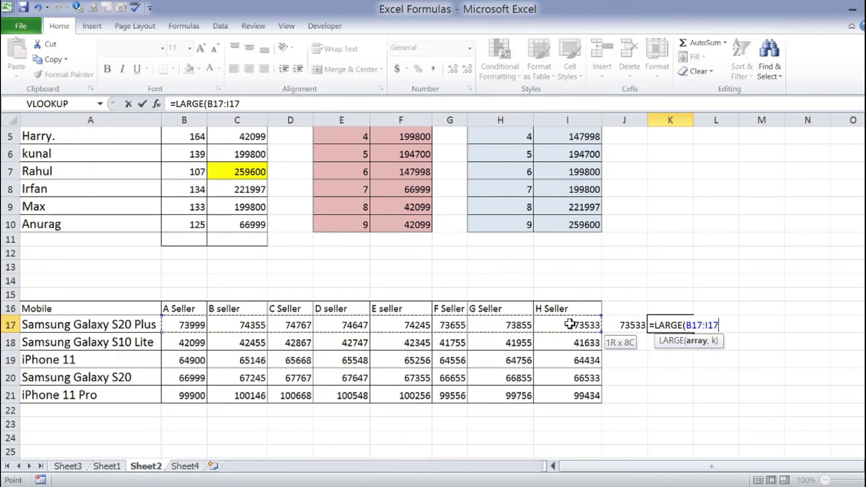
text(,1)
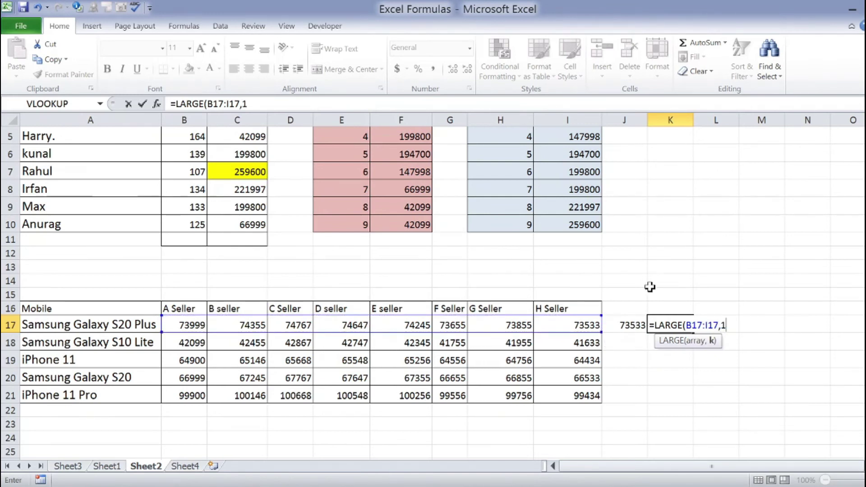
key(Return)
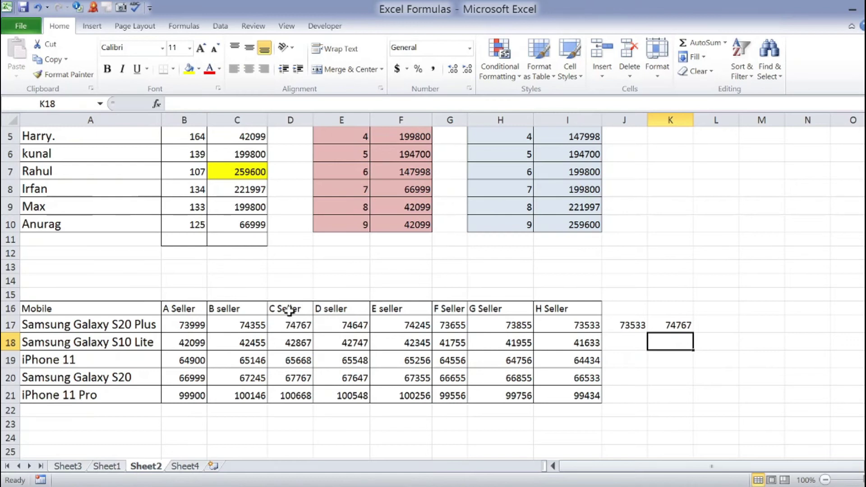
click(290, 325)
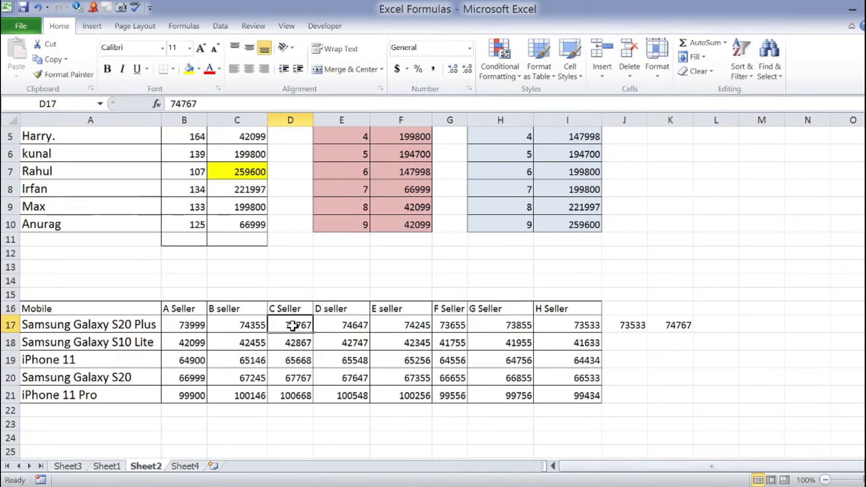
Copy the SMALL formula from J17 down through J21 for the remaining mobiles.
click(560, 324)
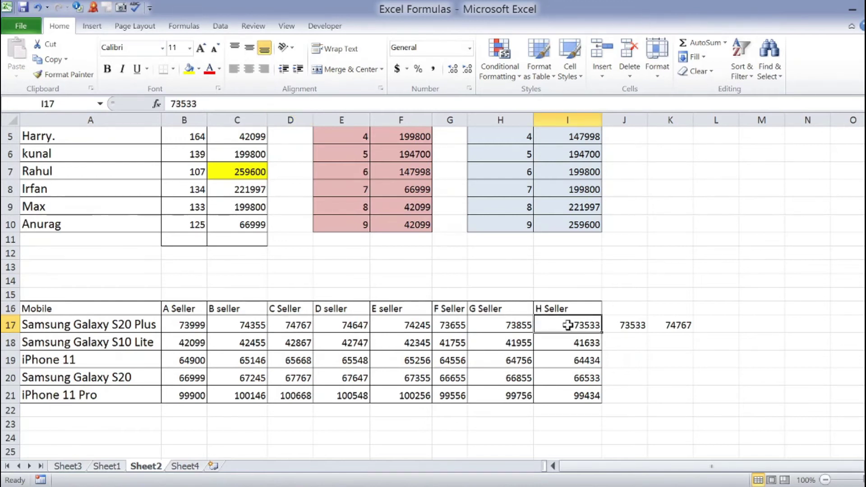
click(636, 325)
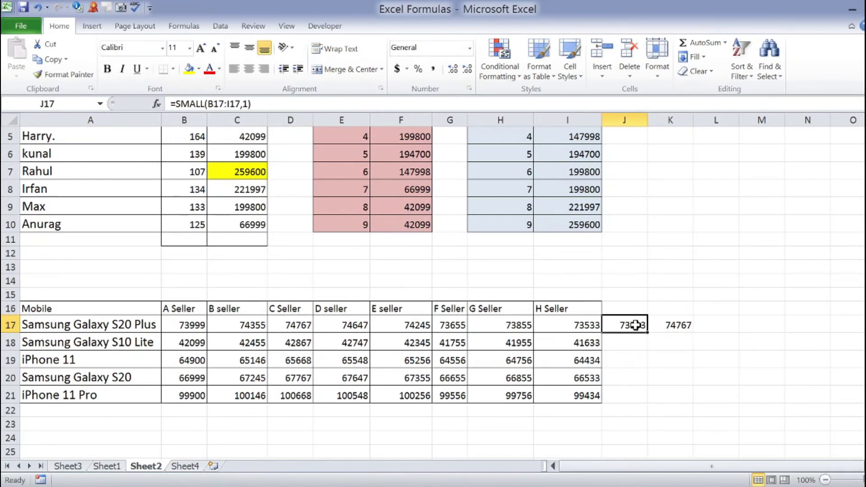
key(ctrl+c)
key(shift+Down)
key(shift+Down)
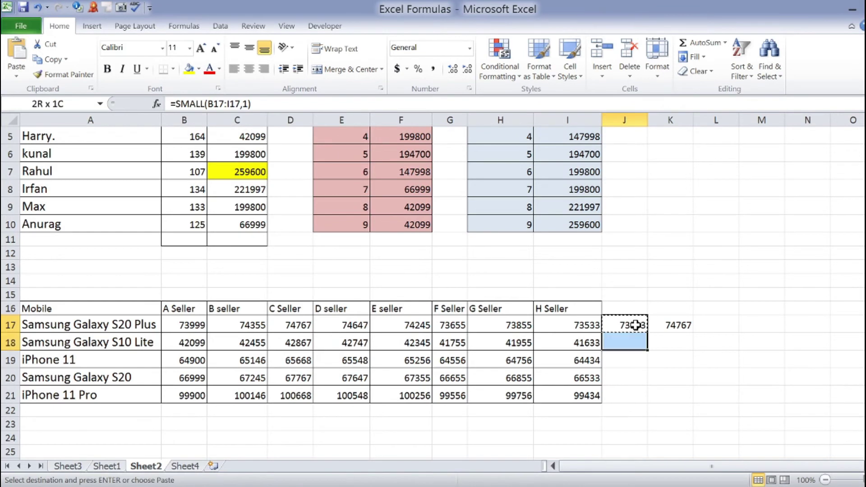
key(shift+Down)
key(shift+Down)
key(Return)
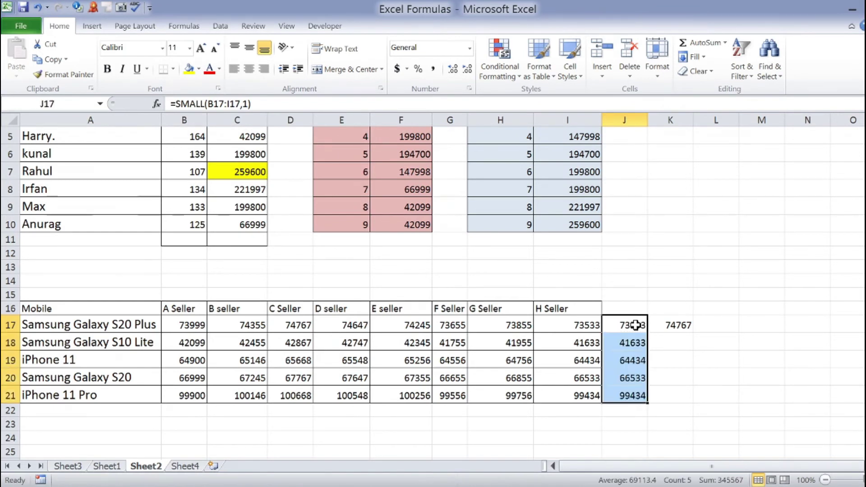
Inspect the SMALL formulas in J17, J18 and J19 to compare which price row each one references.
double_click(635, 342)
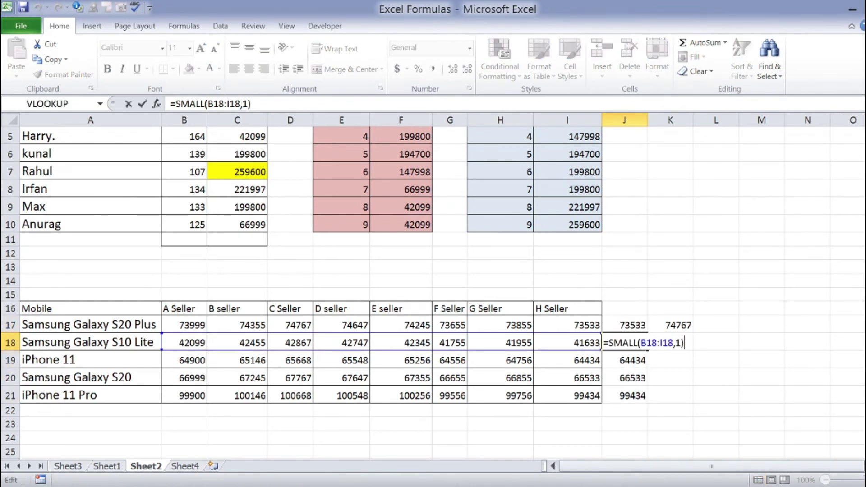
key(Escape)
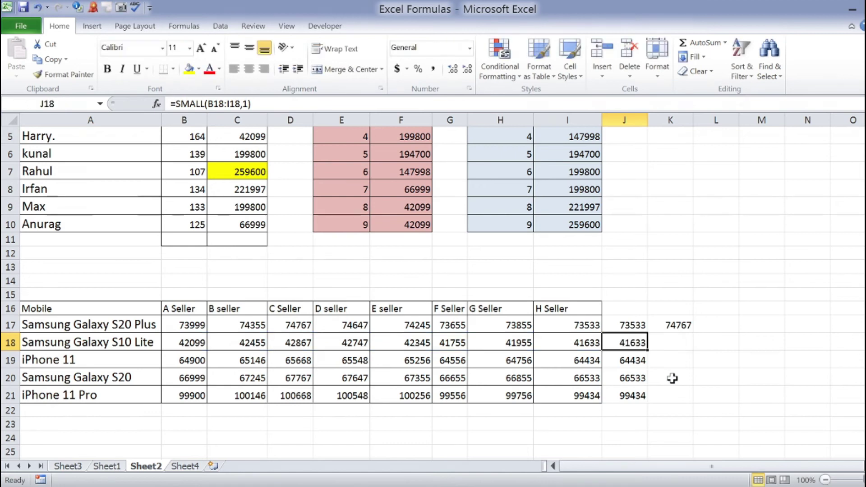
double_click(638, 326)
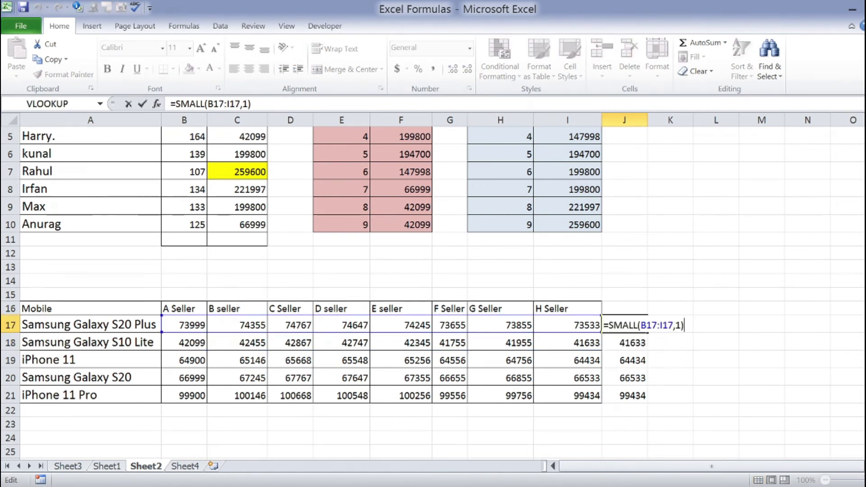
key(Escape)
click(634, 345)
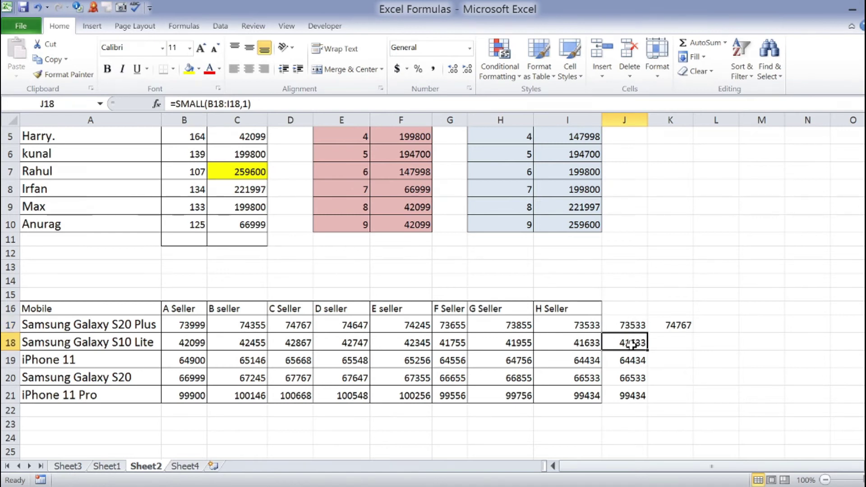
key(F2)
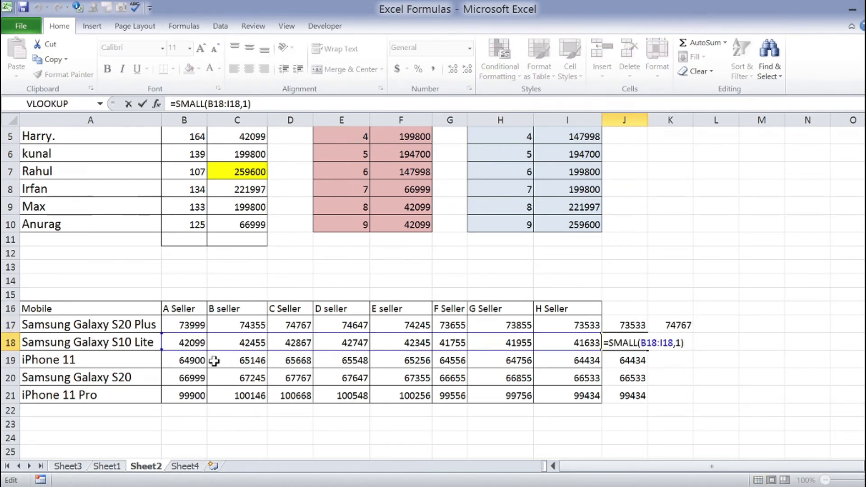
key(Escape)
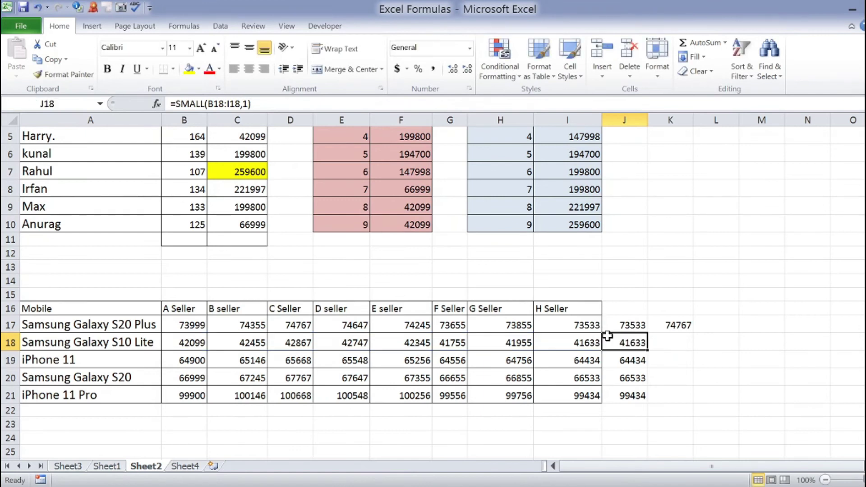
click(630, 361)
key(F2)
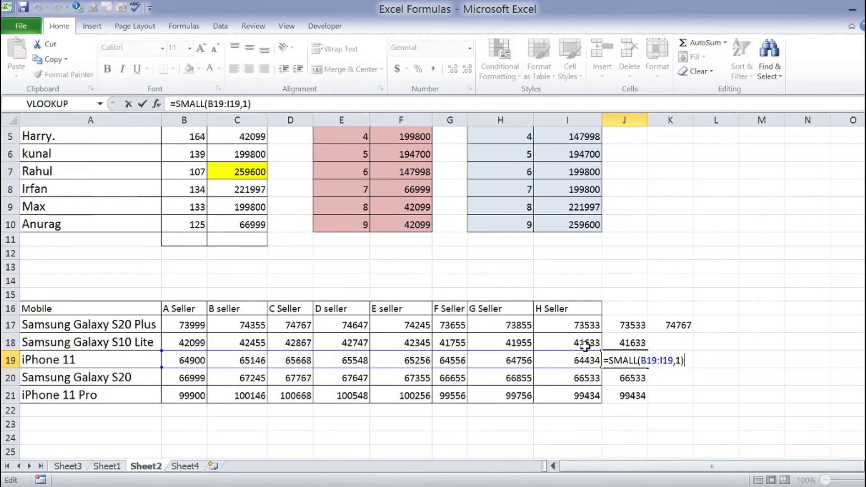
key(ctrl+Return)
click(629, 325)
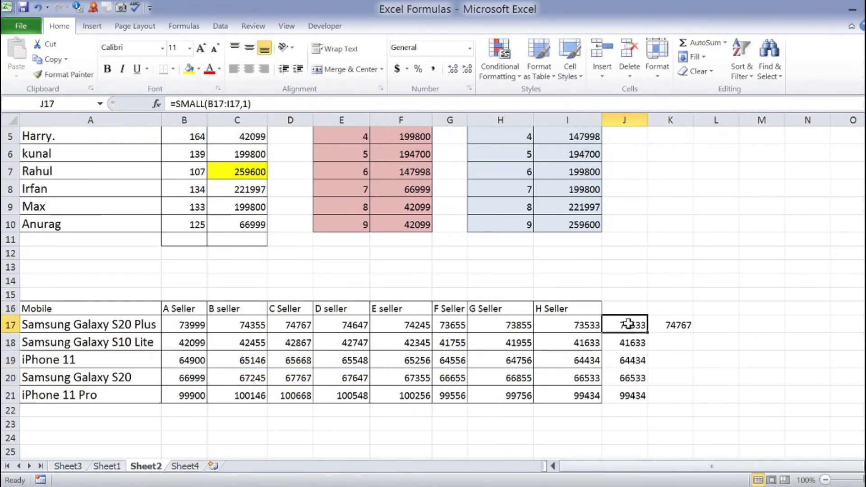
key(F2)
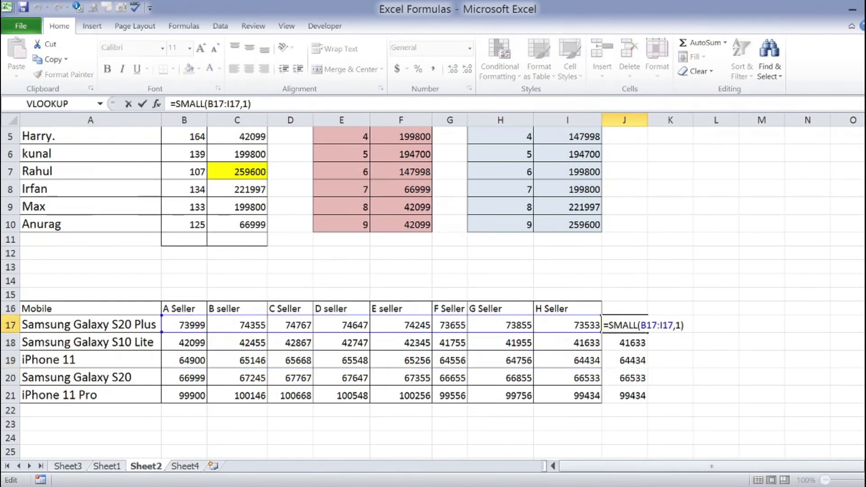
key(ctrl+Return)
Compare the seller price ranges B20:I20 and B17:I17 with the SMALL formulas in column J.
click(631, 384)
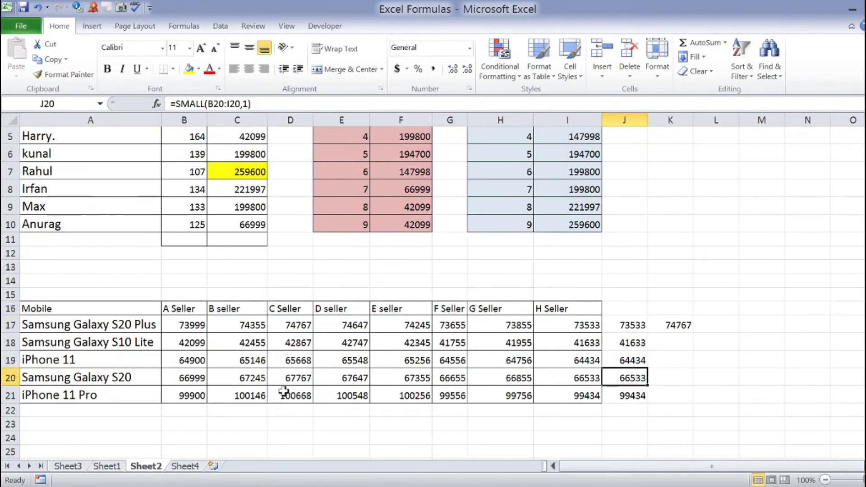
drag(184, 381, 551, 371)
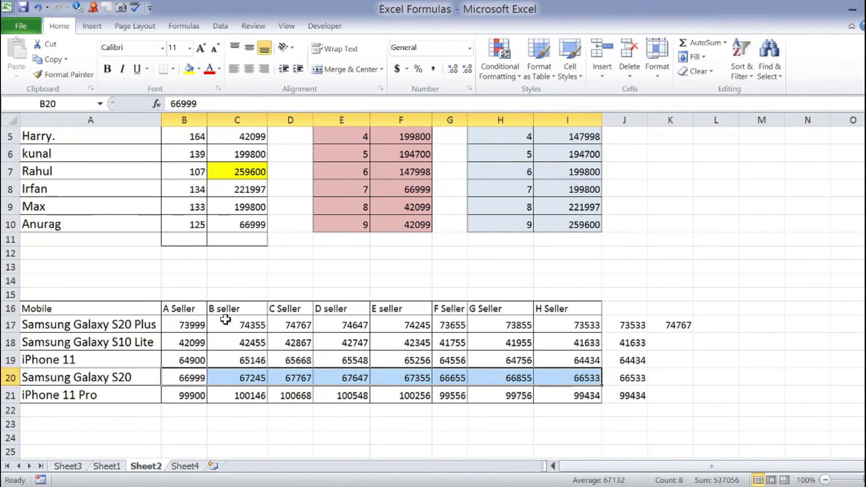
drag(194, 323, 549, 325)
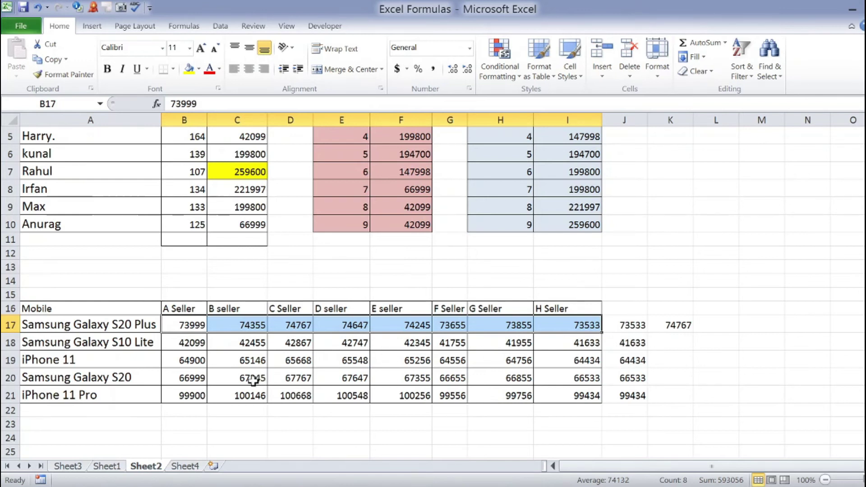
click(199, 374)
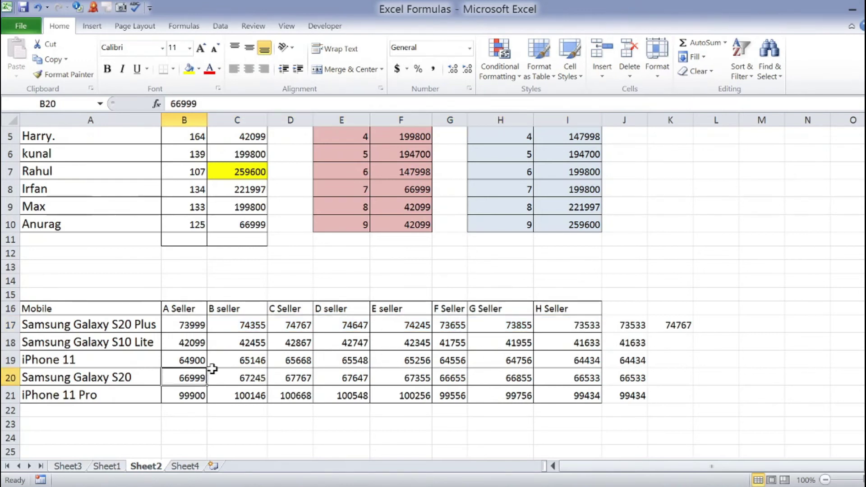
click(629, 344)
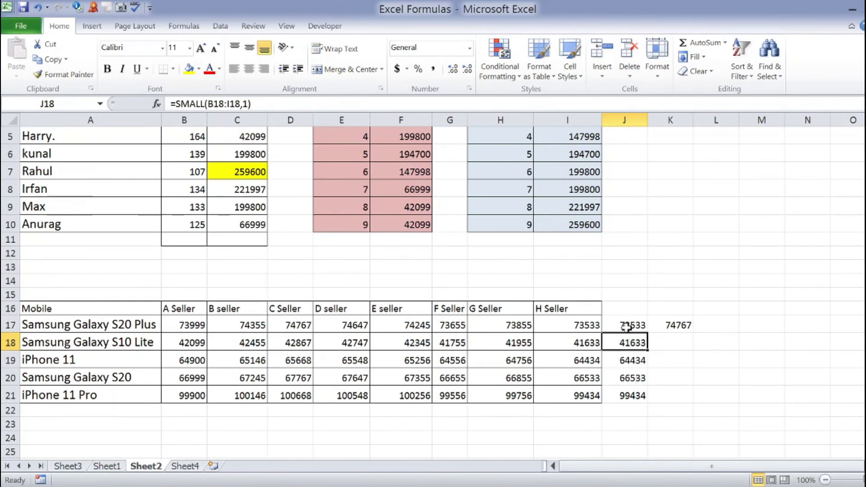
Enter the column headings Less Price in J16 and High Price in K16.
click(627, 309)
text(Lesser)
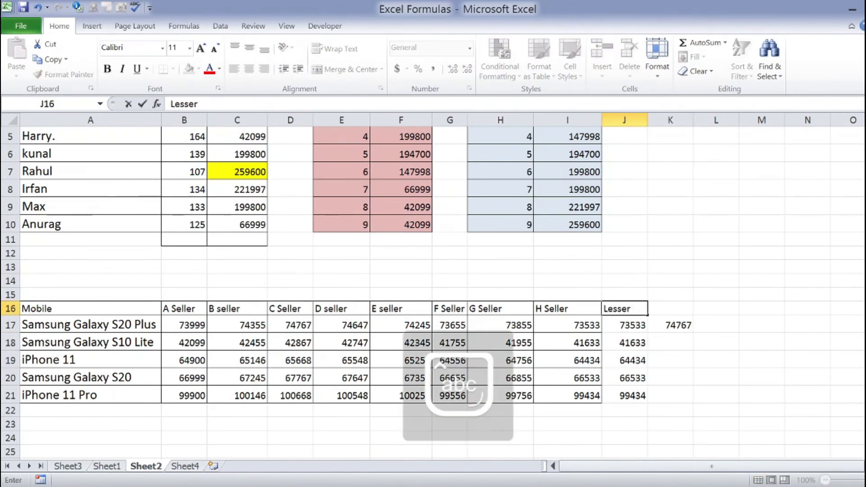
key(BackSpace)
key(BackSpace)
key(BackSpace)
key(BackSpace)
key(BackSpace)
key(BackSpace)
text(Less Price)
key(Tab)
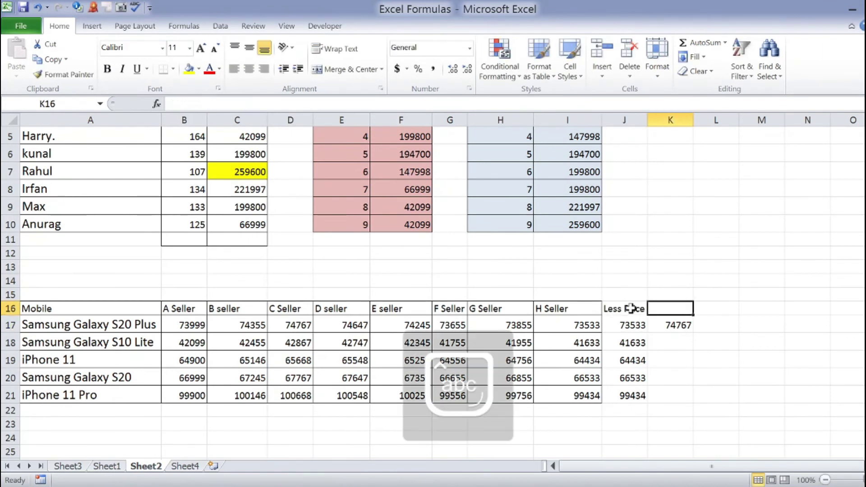
text(High Price)
key(Return)
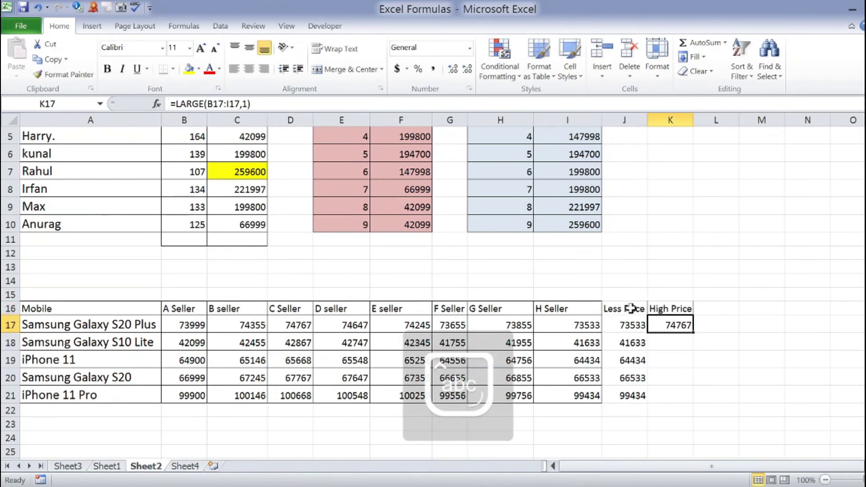
Copy the LARGE formula from K17 down through K21 in the High Price column.
key(ctrl+c)
key(shift+Down)
key(shift+Down)
key(shift+Down)
key(shift+Down)
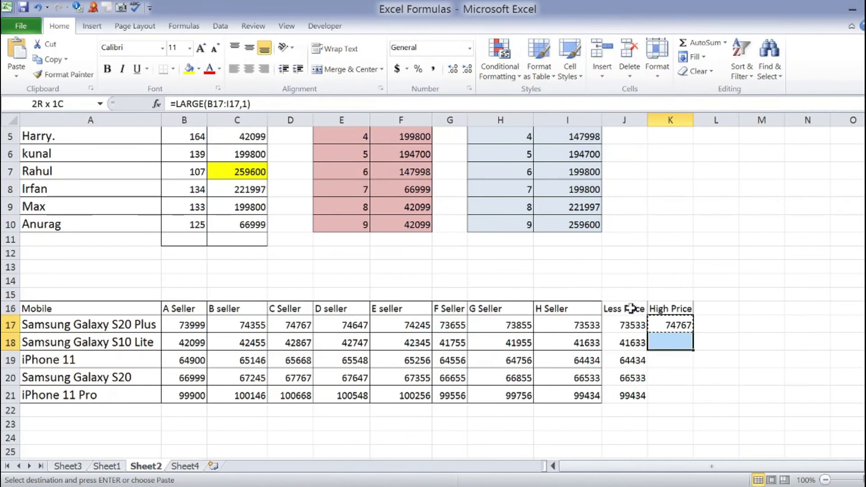
key(Return)
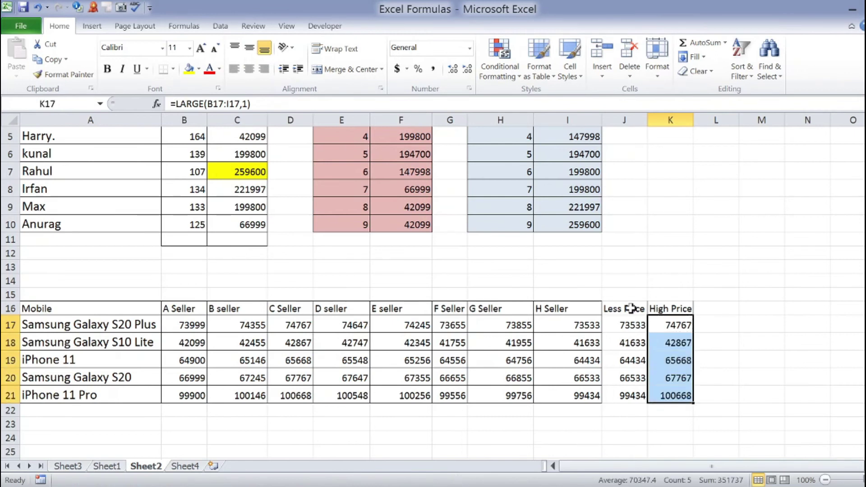
Check the iPhone 11 Less Price against its H Seller price and its High Price against its C Seller price.
key(Down)
key(Down)
key(Down)
key(Up)
key(Up)
key(Up)
key(Up)
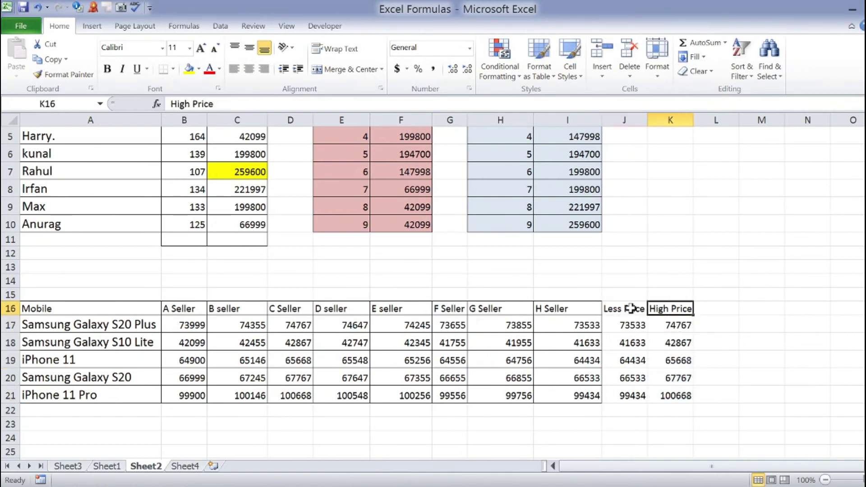
click(64, 360)
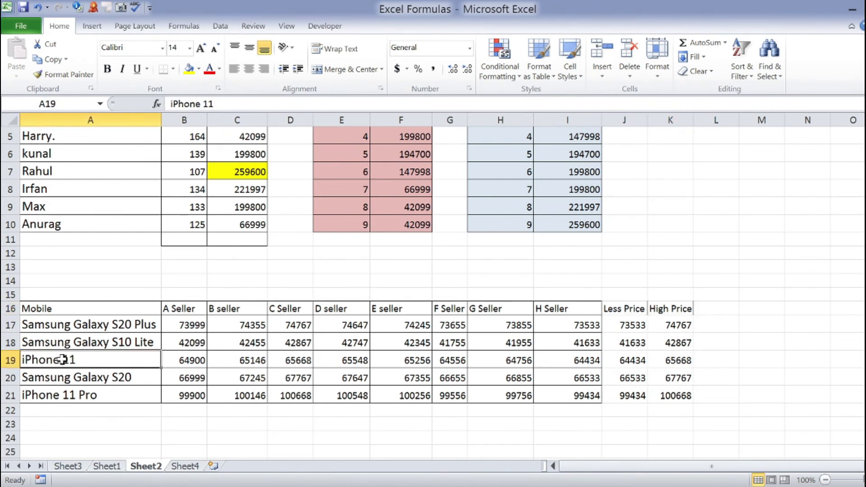
click(638, 361)
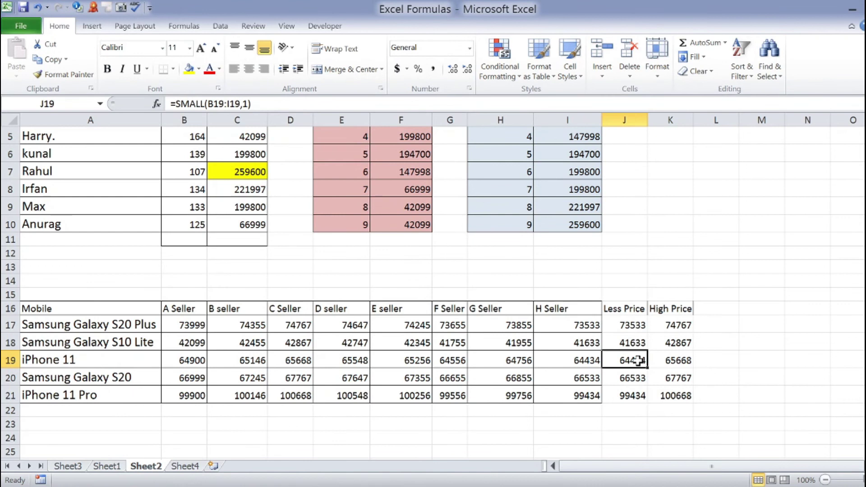
click(582, 360)
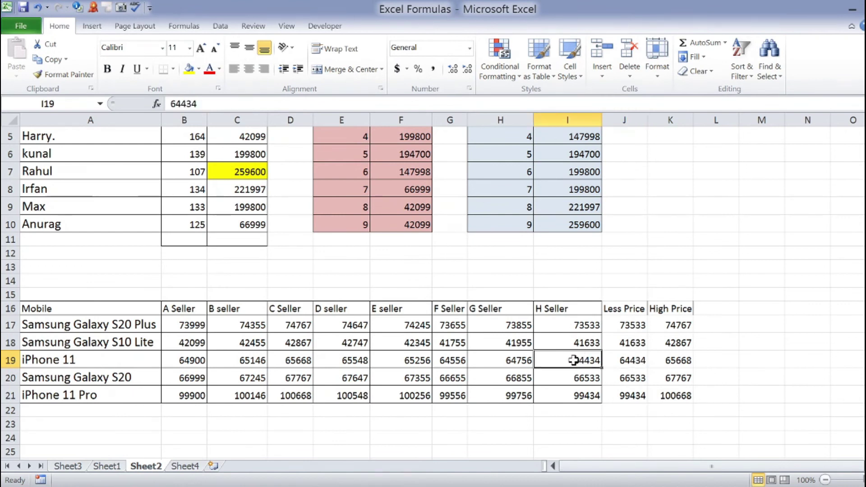
click(630, 364)
click(670, 366)
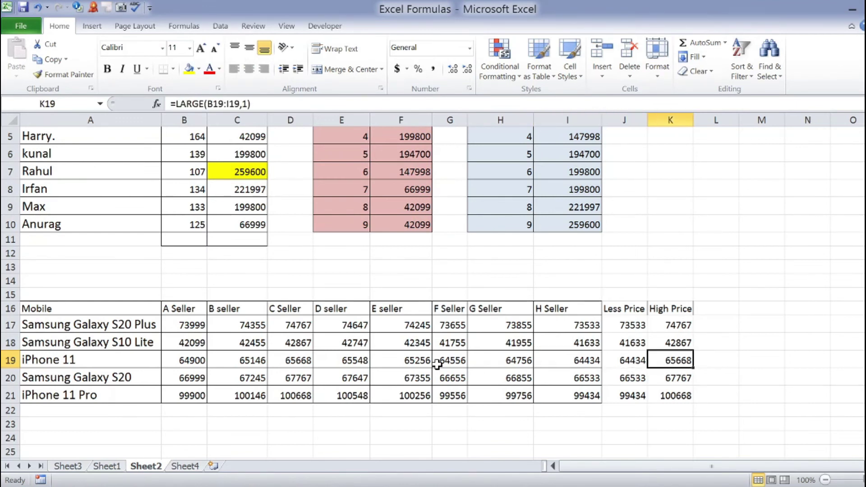
click(289, 362)
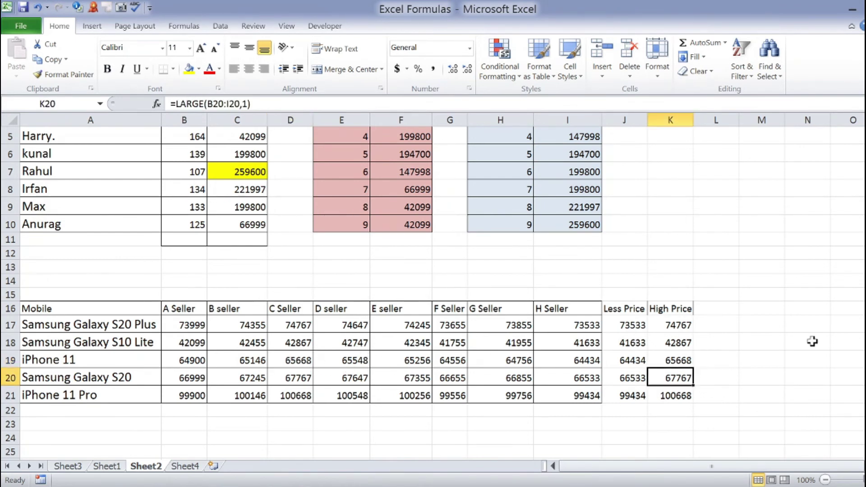
Review the Samsung Galaxy S20 Plus prices across row 17 through to its Less Price in J17.
key(Down)
key(Up)
key(Up)
key(Up)
key(Up)
key(Up)
key(Left)
key(Down)
key(Left)
key(ctrl+Left)
key(Right)
key(Left)
key(Right)
key(Right)
key(Right)
key(Right)
key(Right)
key(Right)
key(Right)
key(Right)
key(Right)
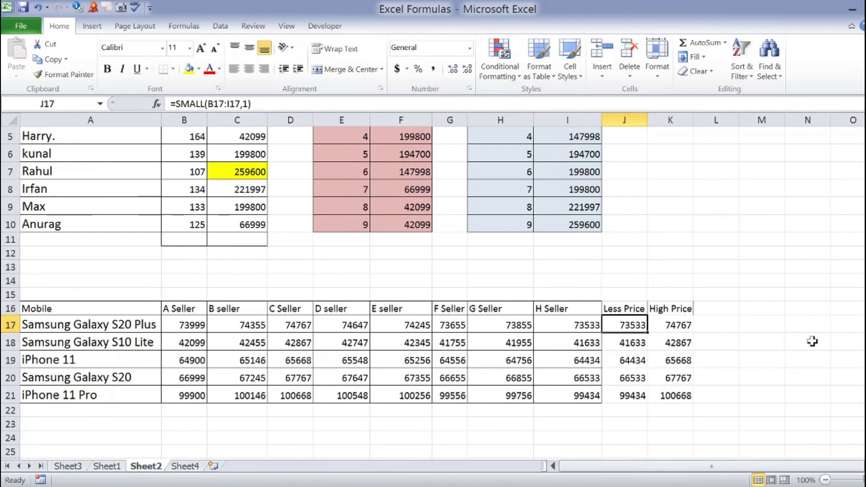
Compare the Samsung Galaxy S20 Plus Less Price in J17 with the H Seller price in I17.
key(Left)
key(Left)
key(Left)
key(Right)
key(Right)
key(Up)
key(Down)
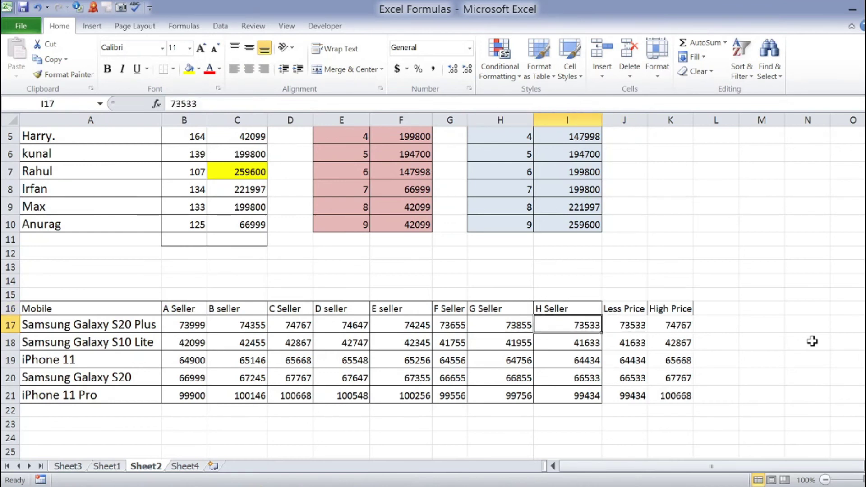
Compare the Samsung Galaxy S20 Plus High Price in K17 with the C Seller price in D17.
key(Right)
key(Right)
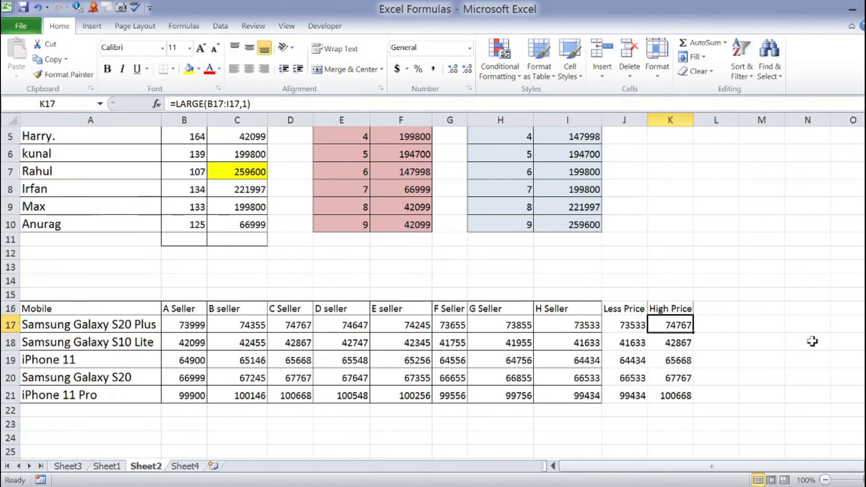
key(Left)
key(Left)
key(Left)
key(Left)
key(Left)
key(Left)
key(Left)
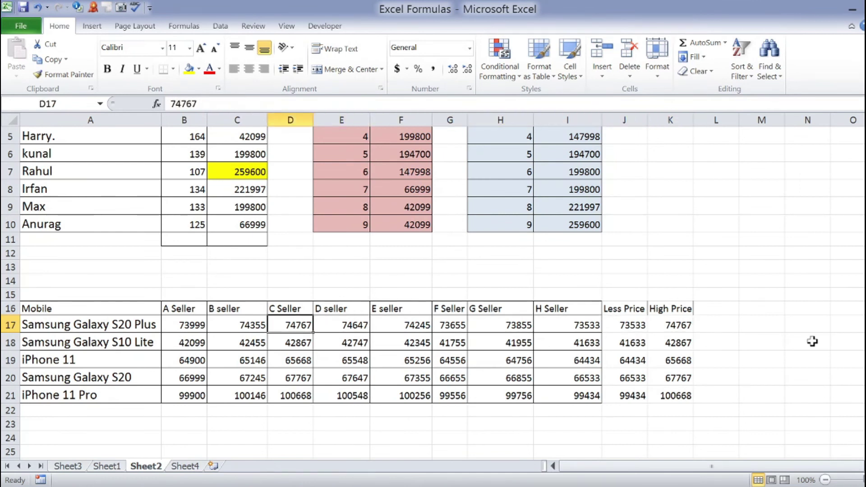
key(Right)
key(Right)
key(Right)
key(Right)
key(Right)
key(Right)
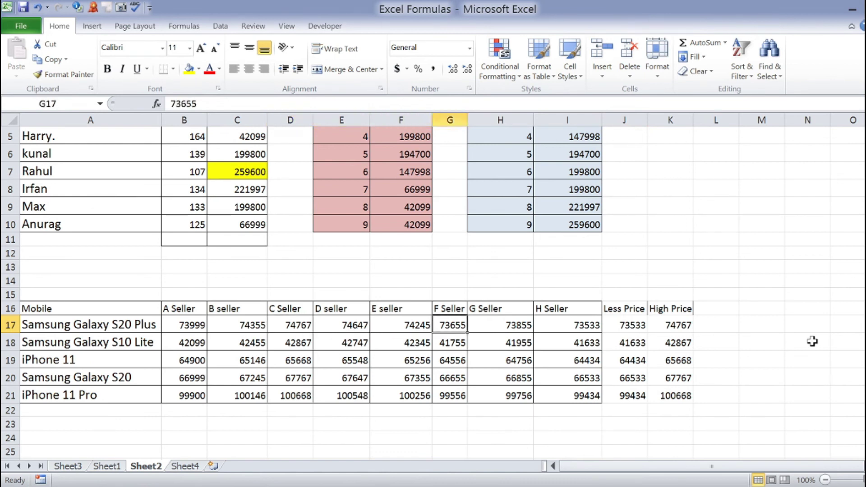
Check the Less Price results down column J to the iPhone 11 Pro row.
key(Down)
key(Down)
key(Down)
key(Down)
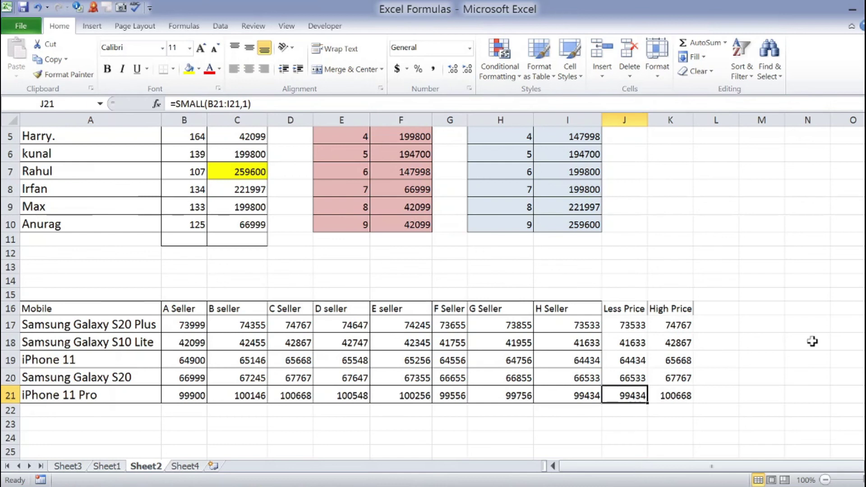
Compare the iPhone 11 Pro High Price in K21 with the C Seller price in D21.
key(Left)
key(Right)
key(Right)
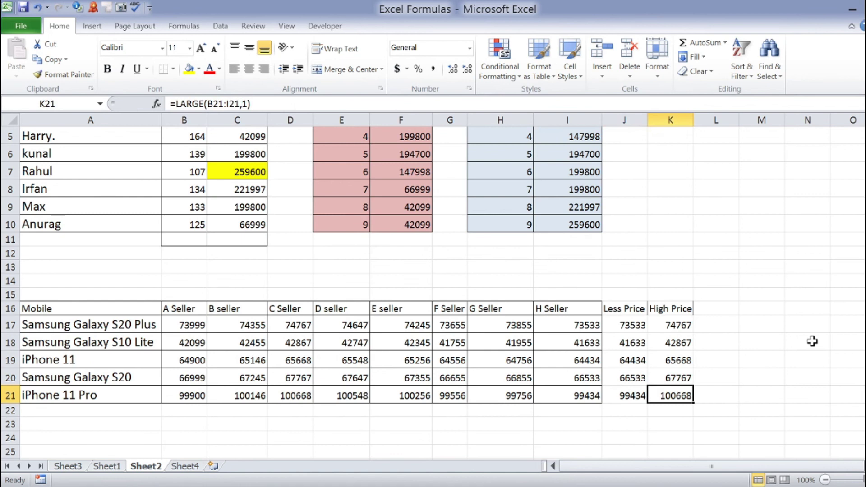
key(Left)
key(Left)
key(Left)
key(Left)
key(Left)
key(Left)
key(Left)
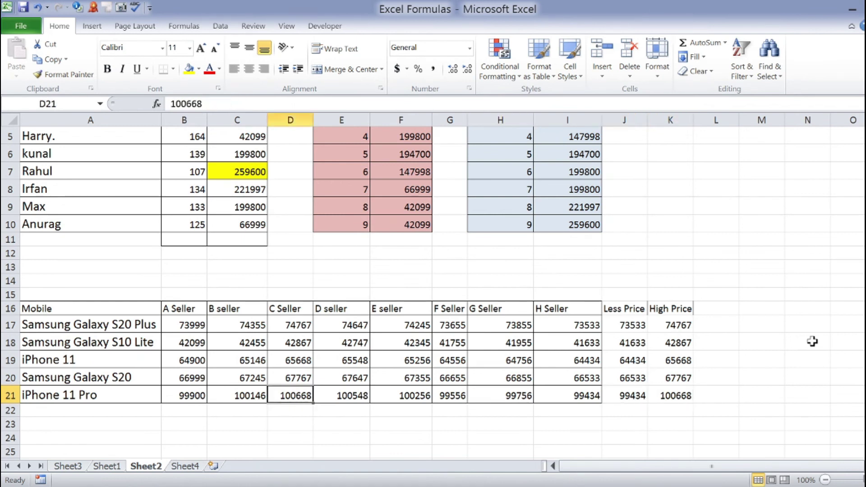
Apply all borders to the Less Price and High Price columns of the mobile price table, J16:K21.
key(Right)
key(alt+h)
key(b)
key(a)
key(Right)
key(Up)
key(Left)
key(Left)
key(Down)
key(Down)
key(Left)
key(Up)
key(Right)
key(Right)
key(Right)
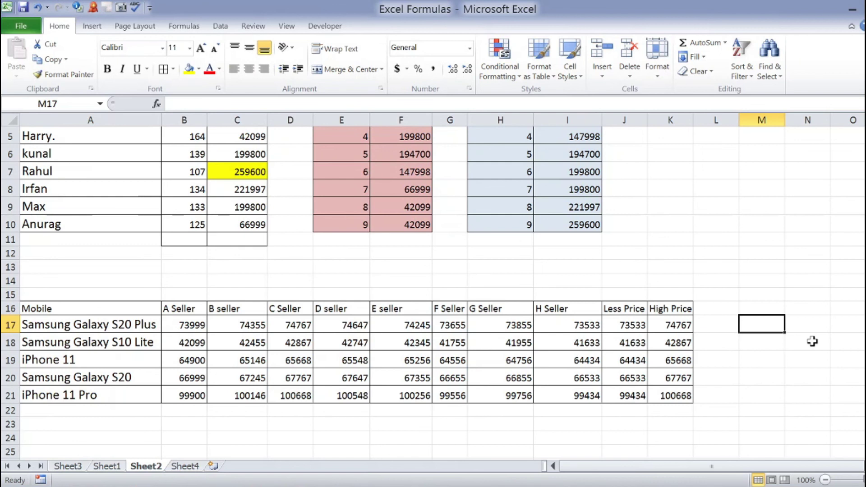
Enter the rank headings 1, 2, 3, 4 and 5 in L16:P16, beside the High Price heading.
key(Left)
key(Right)
key(Up)
key(Left)
text(1)
key(Tab)
text(2)
key(Tab)
text(3)
key(Tab)
text(4)
key(Tab)
text(5)
key(Return)
Enter =SMALL(B17:I17,L16) in L17 to rank the Samsung Galaxy S20 Plus seller prices by the heading above.
key(Left)
key(Left)
key(Left)
key(Left)
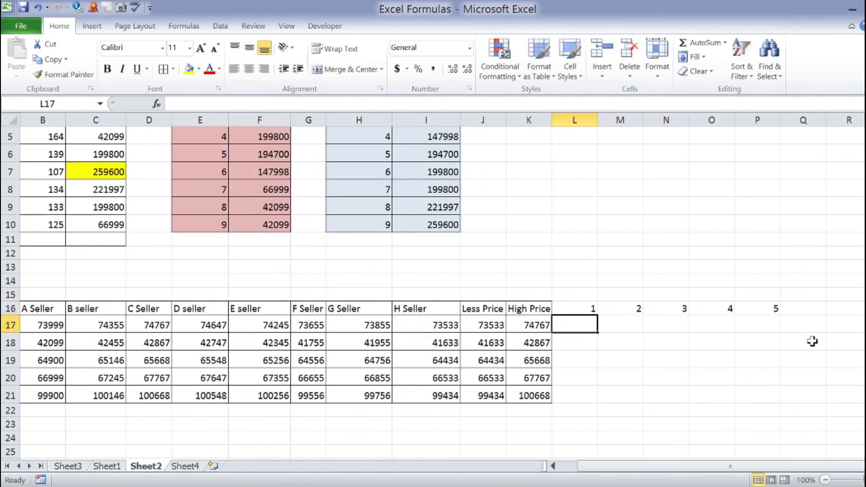
text(=sma)
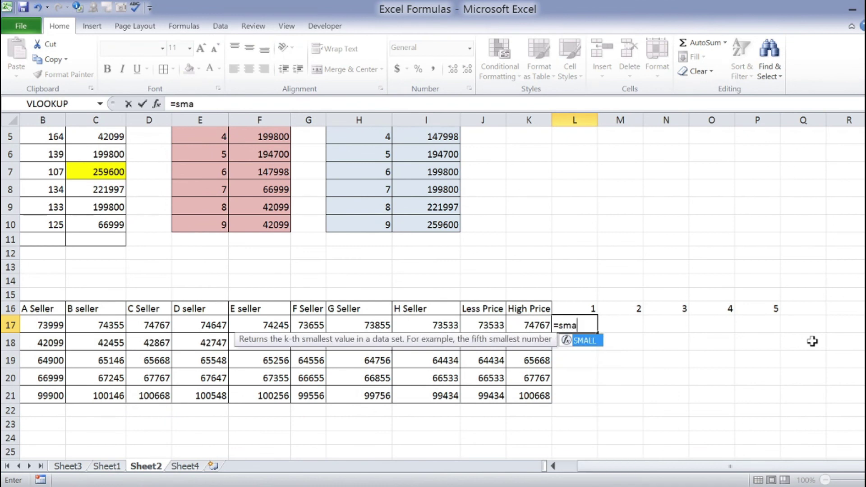
key(Tab)
key(Left)
key(Left)
key(Left)
key(Left)
key(Left)
key(Left)
key(Left)
key(Left)
key(Left)
key(Left)
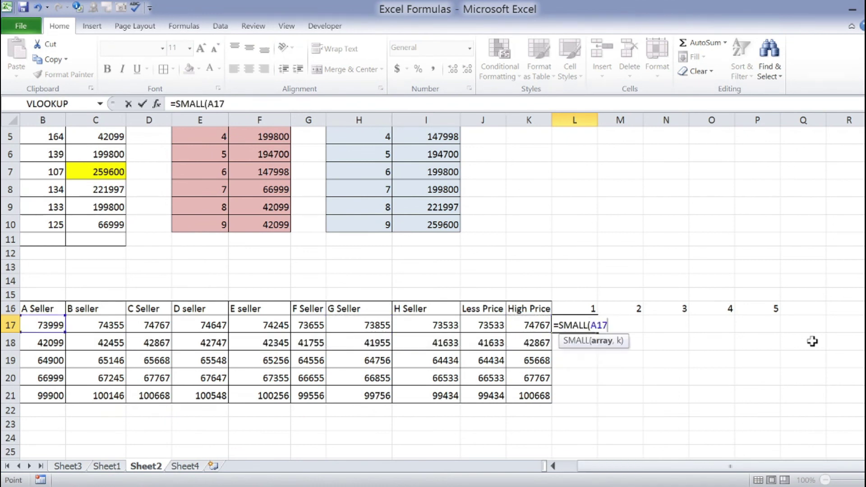
key(shift+Right)
key(shift+Right)
key(shift+Right)
key(shift+Right)
key(shift+Right)
key(shift+Right)
key(shift+Right)
key(shift+Right)
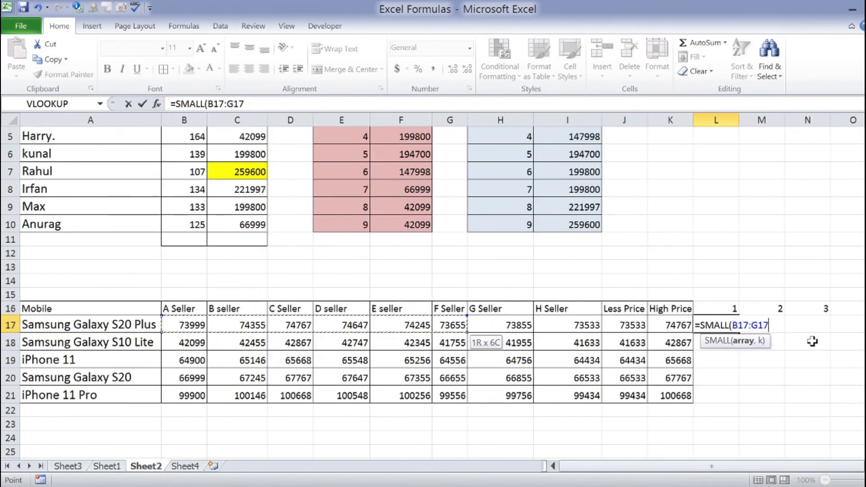
key(shift+Left)
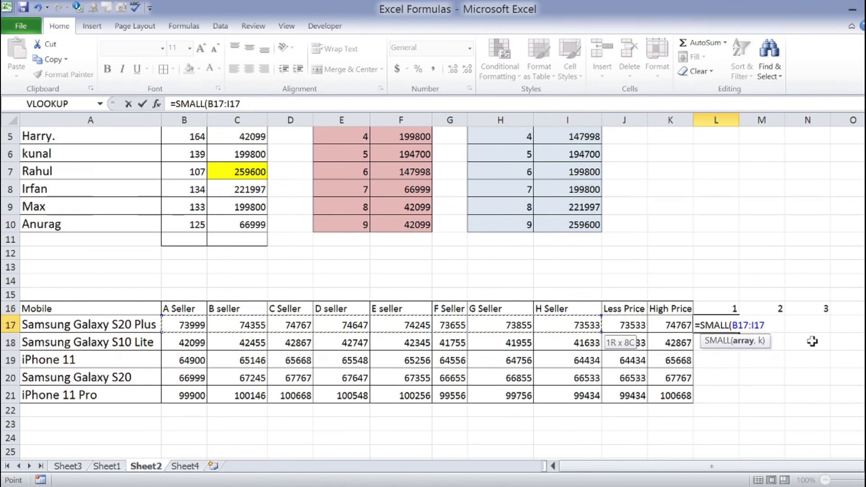
text(,)
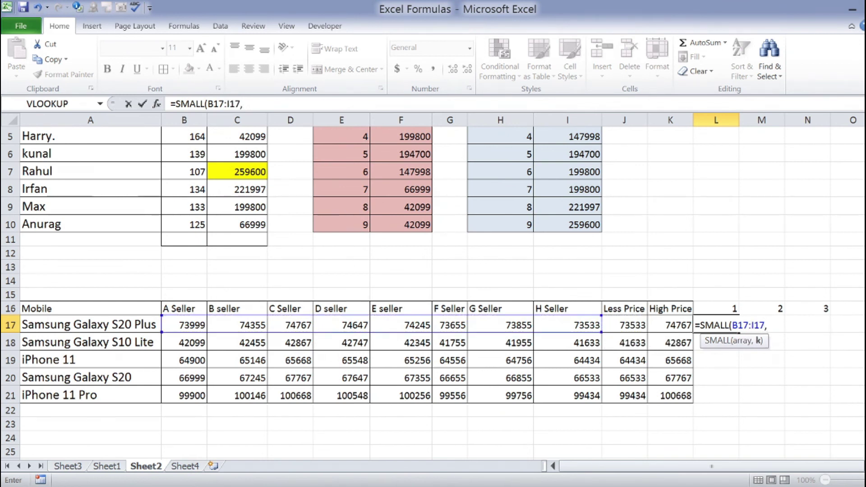
text(16)
key(Return)
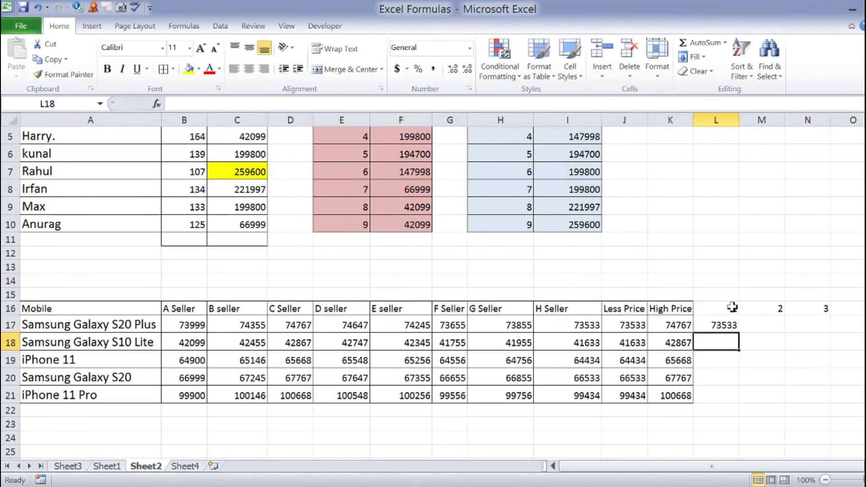
Make the price range in the L17 formula absolute so it reads =SMALL($B$17:$I$17,L16).
key(Up)
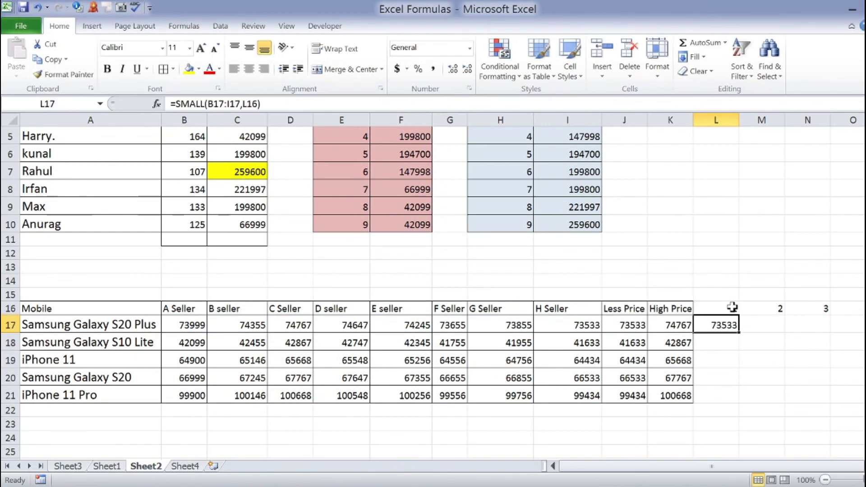
key(F2)
key(BackSpace)
click(732, 307)
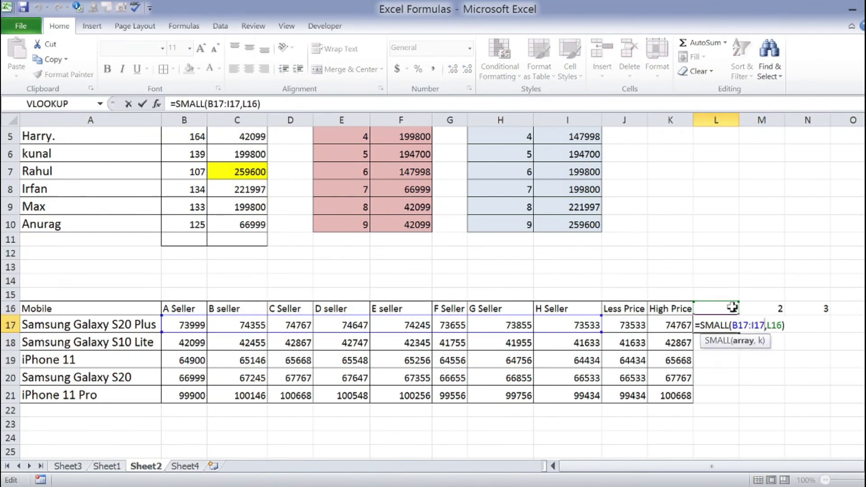
key(Left)
key(Left)
key(Left)
key(Left)
key(Left)
key(Left)
key(Left)
key(Left)
key(Left)
key(F4)
key(Right)
key(Right)
key(Right)
key(Right)
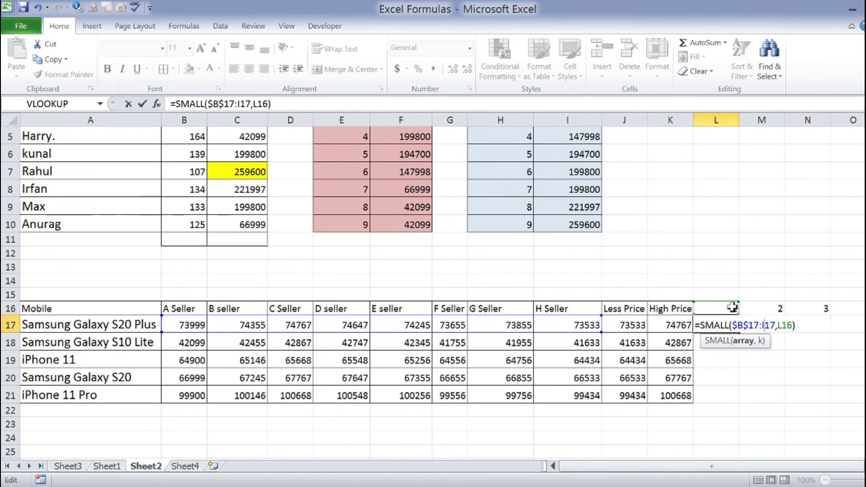
key(F4)
key(Return)
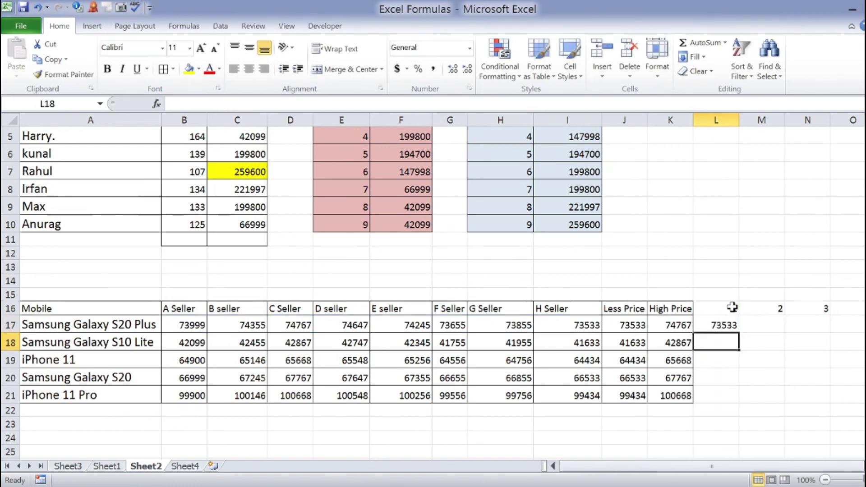
Copy the SMALL formula from L17 across row 17 to P17.
key(Up)
key(ctrl+c)
key(shift+Right)
key(shift+Right)
key(shift+Right)
key(shift+Right)
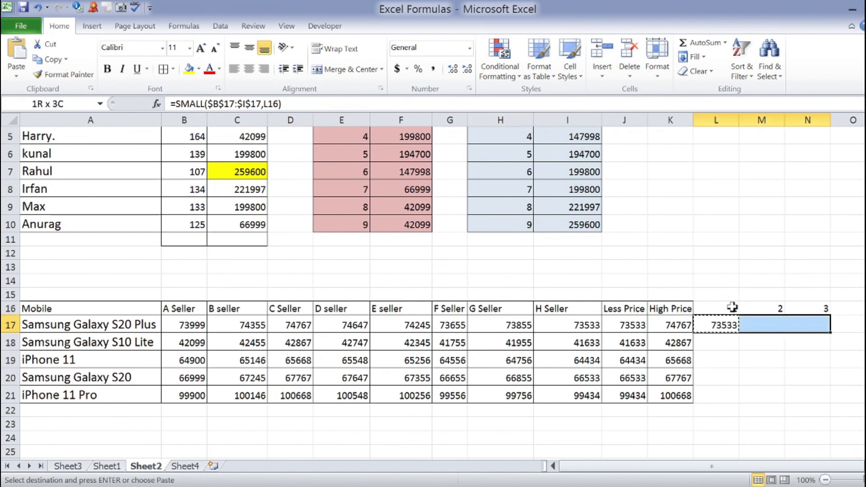
key(Return)
Review the ranked Samsung Galaxy S20 Plus prices in L17:P17 and return to cell L1.
key(Right)
key(Right)
key(Right)
key(Right)
key(Left)
key(Left)
key(Left)
key(Left)
key(Right)
key(Left)
key(Right)
key(Right)
key(Left)
key(Left)
key(Right)
key(Down)
key(Left)
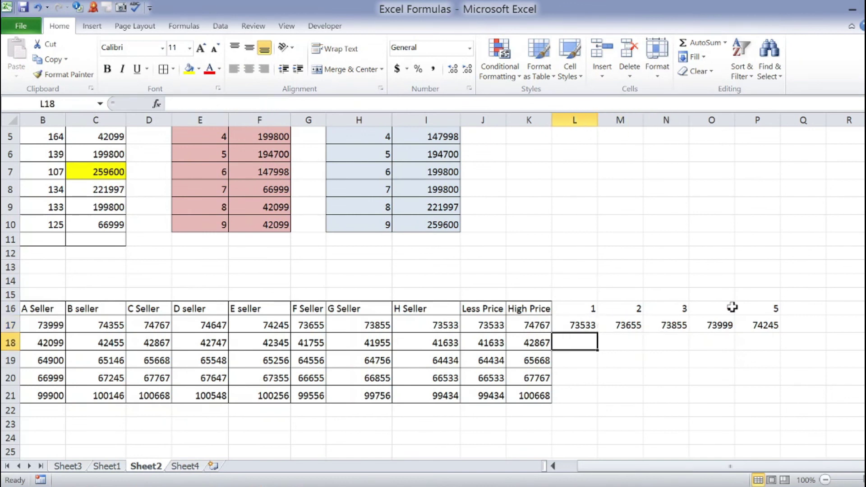
key(Up)
key(ctrl+Up)
key(ctrl+Up)
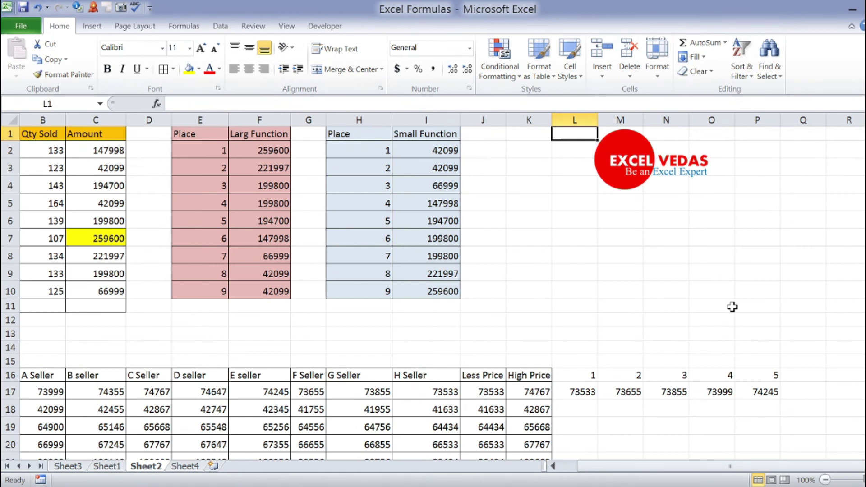